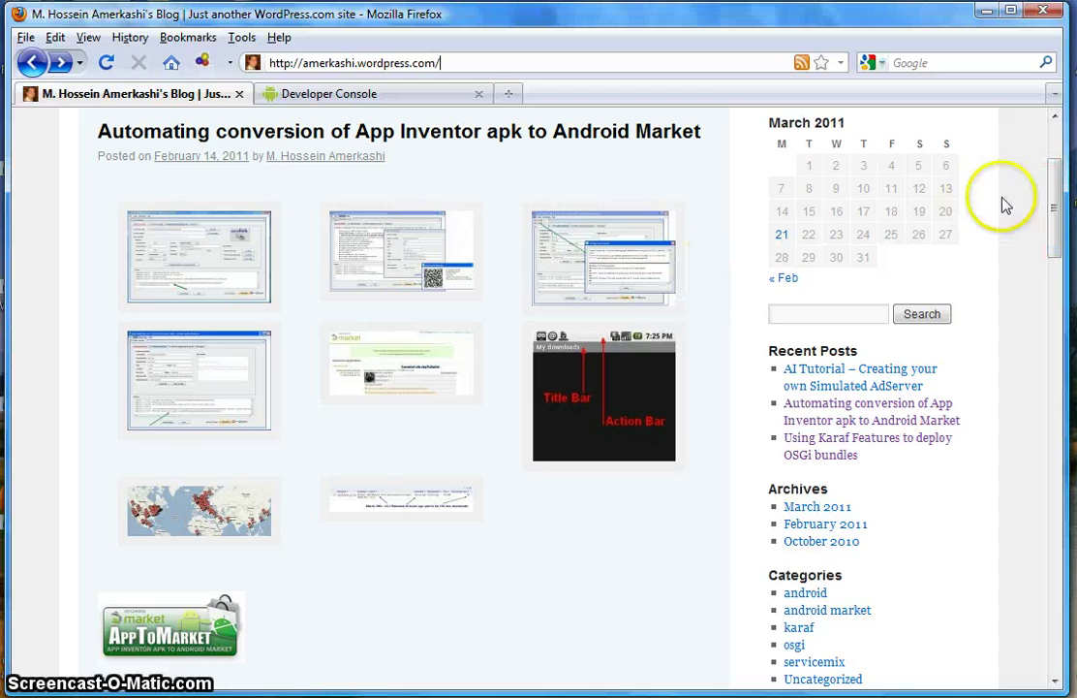
Scroll the blog post down to reveal the AppToMarket feature list and v2.1 download link.
click(454, 62)
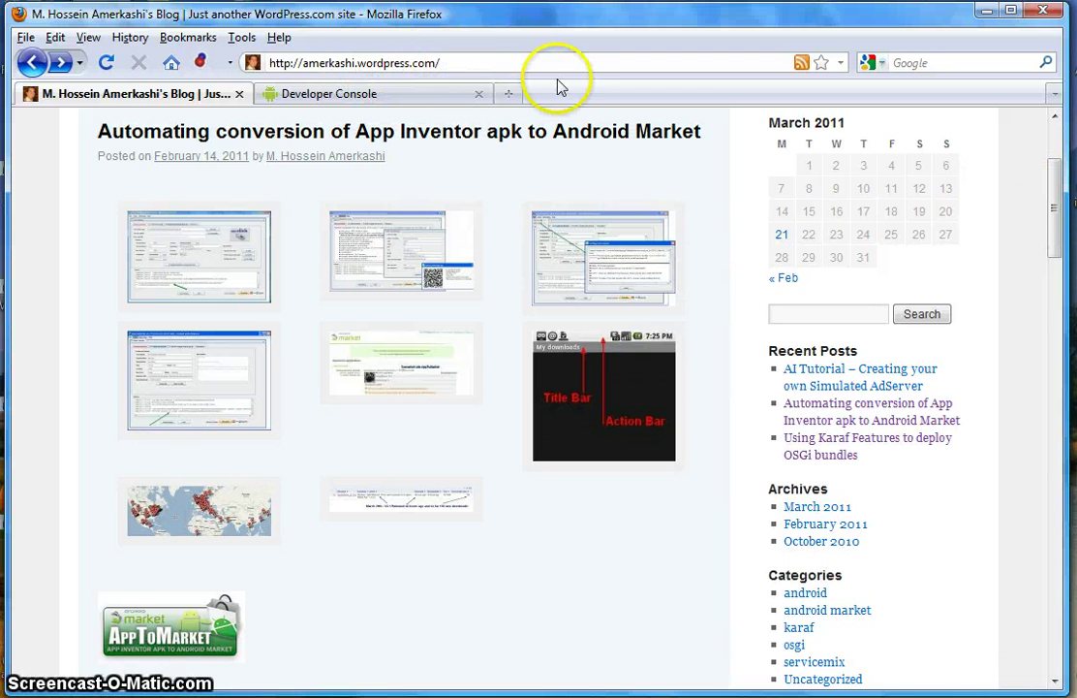
click(1054, 208)
drag(1054, 208, 1017, 363)
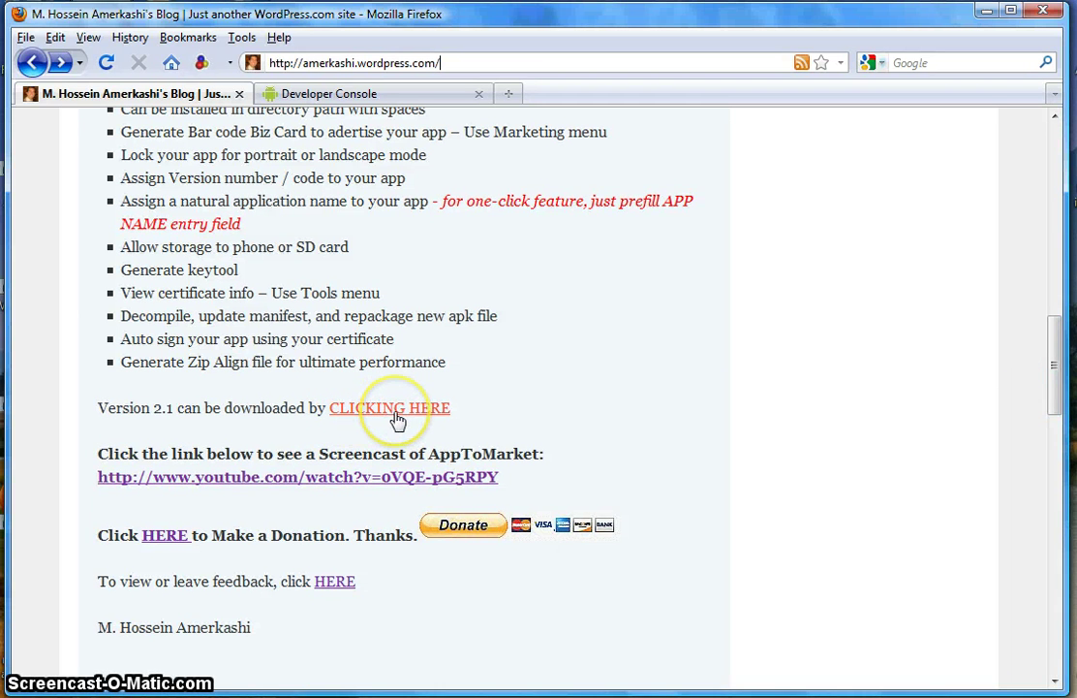
Reposition the AppToMarket folder window and run runMeWindows.bat to start AppToMarket v2.1.
click(1074, 274)
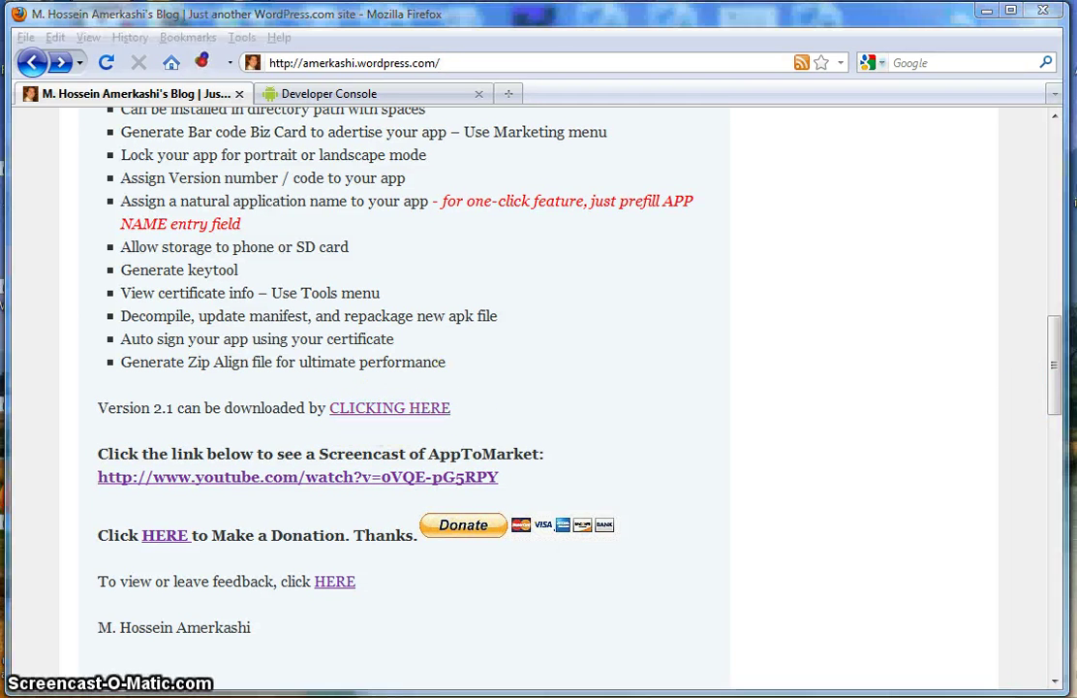
drag(1073, 151, 330, 92)
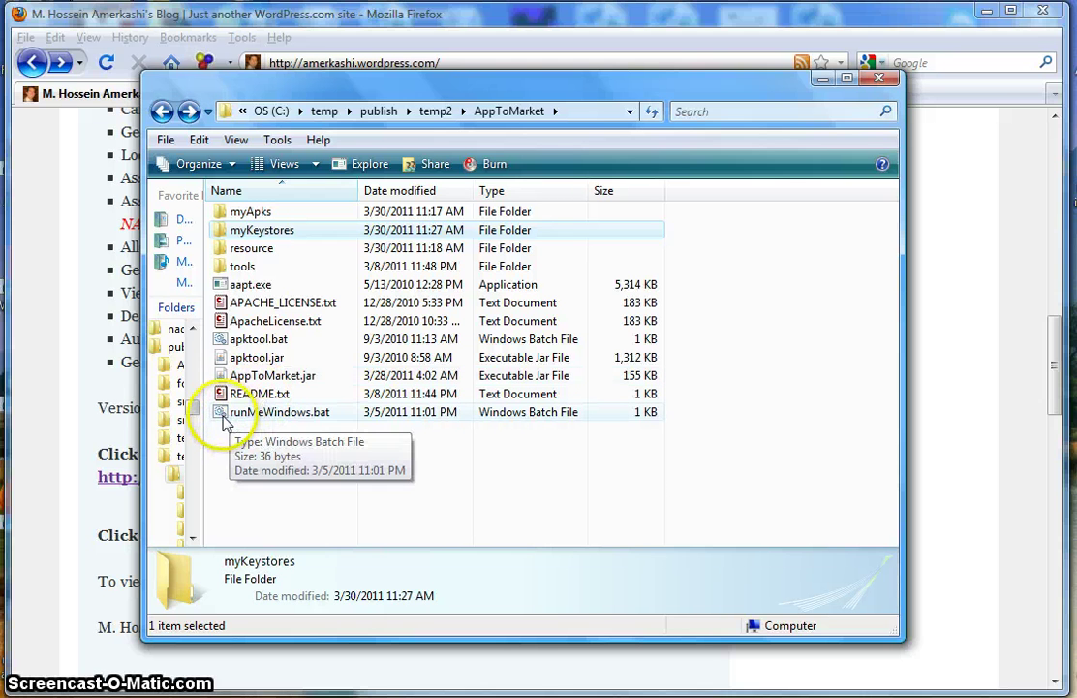
double_click(252, 412)
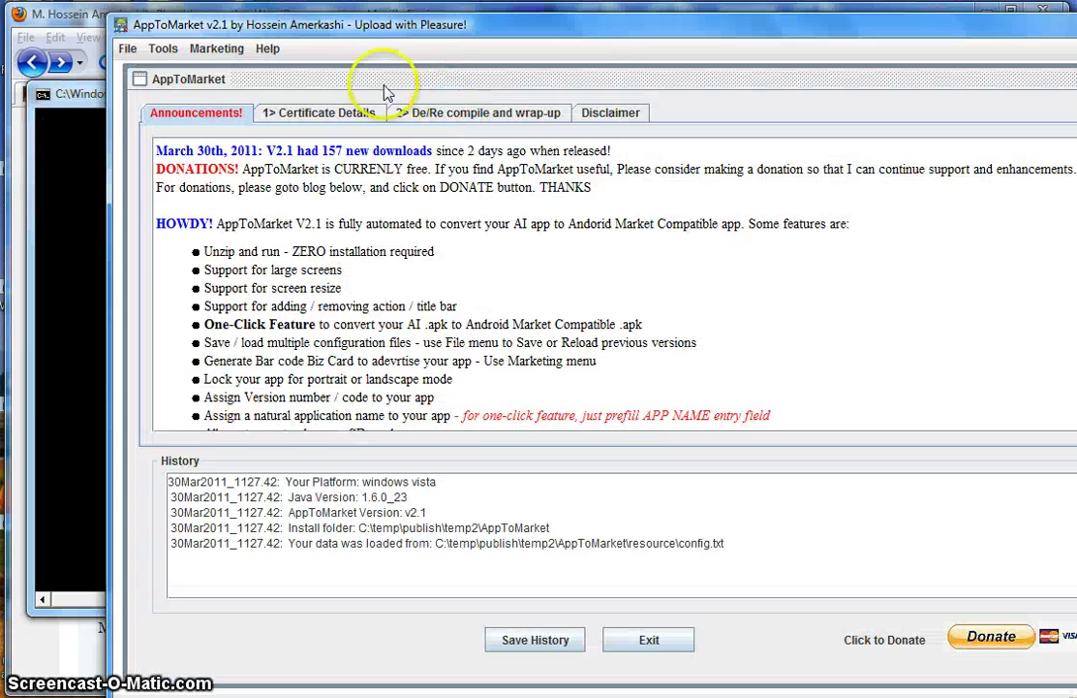
Show the '1> Certificate Details' tab with key size 2048 and alias myAlias.
click(320, 110)
drag(368, 31, 281, 26)
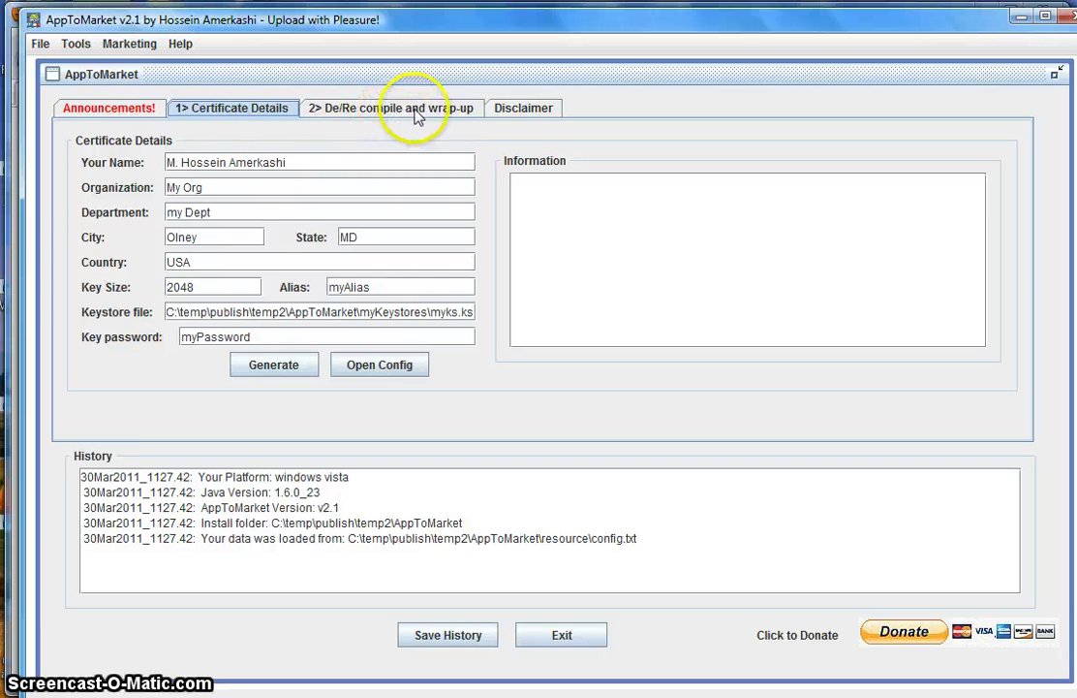
mouse_move(341, 165)
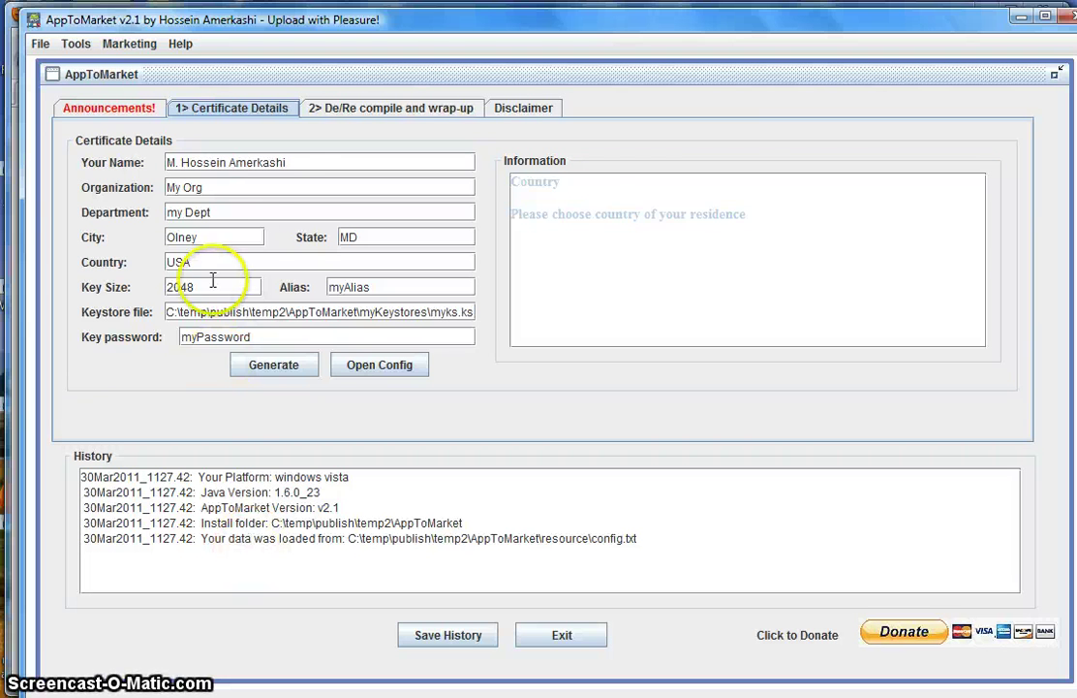
Replace the Your Name field with the certificate owner's name.
mouse_move(293, 161)
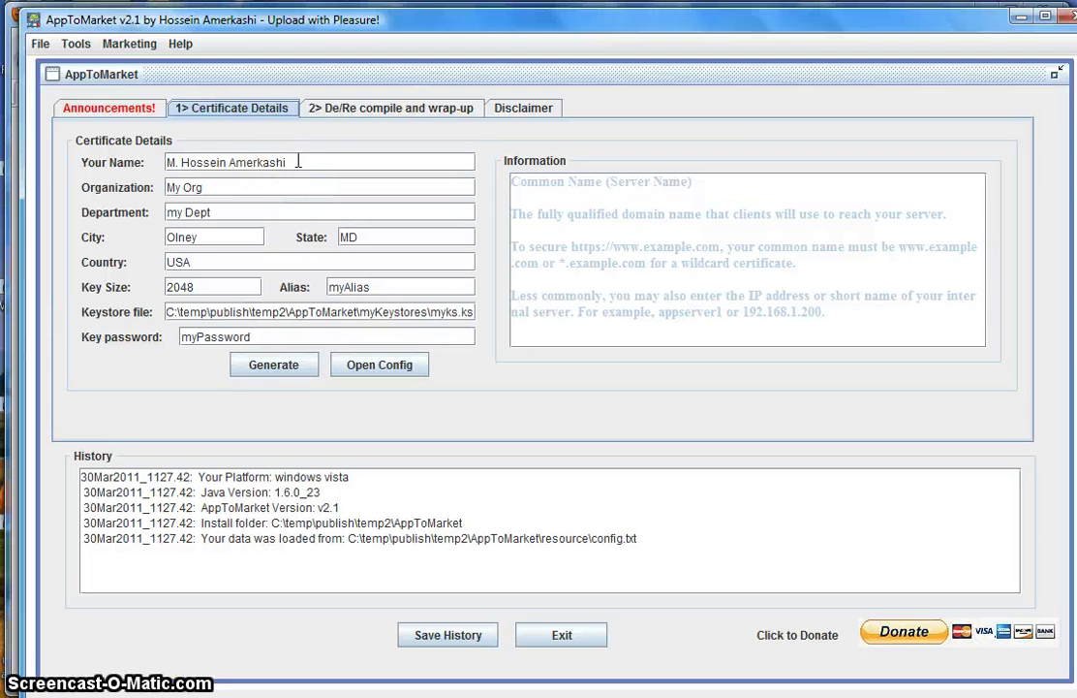
drag(286, 161, 157, 164)
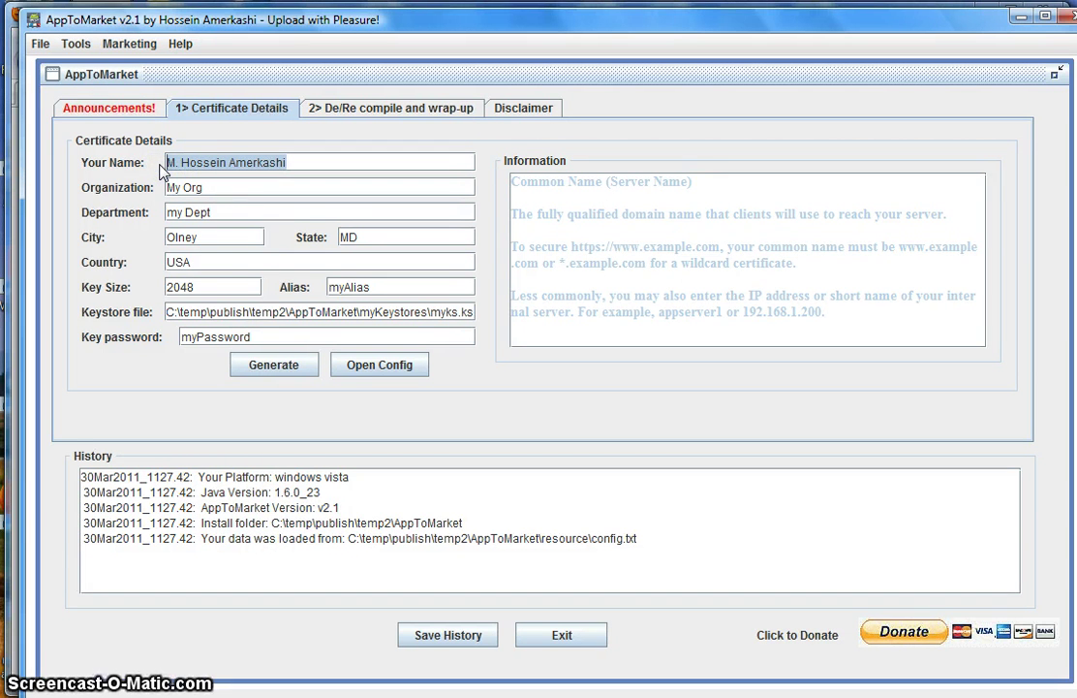
text(john doe)
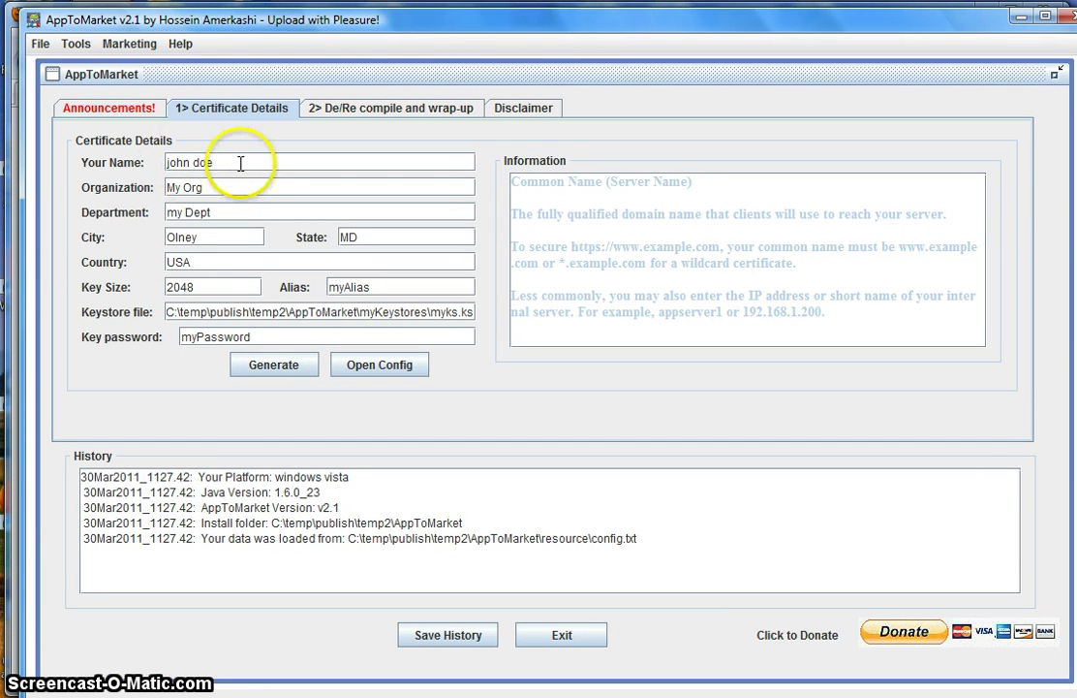
Check the myks keystore path and key password, then generate the myks.ks keystore.
mouse_move(233, 177)
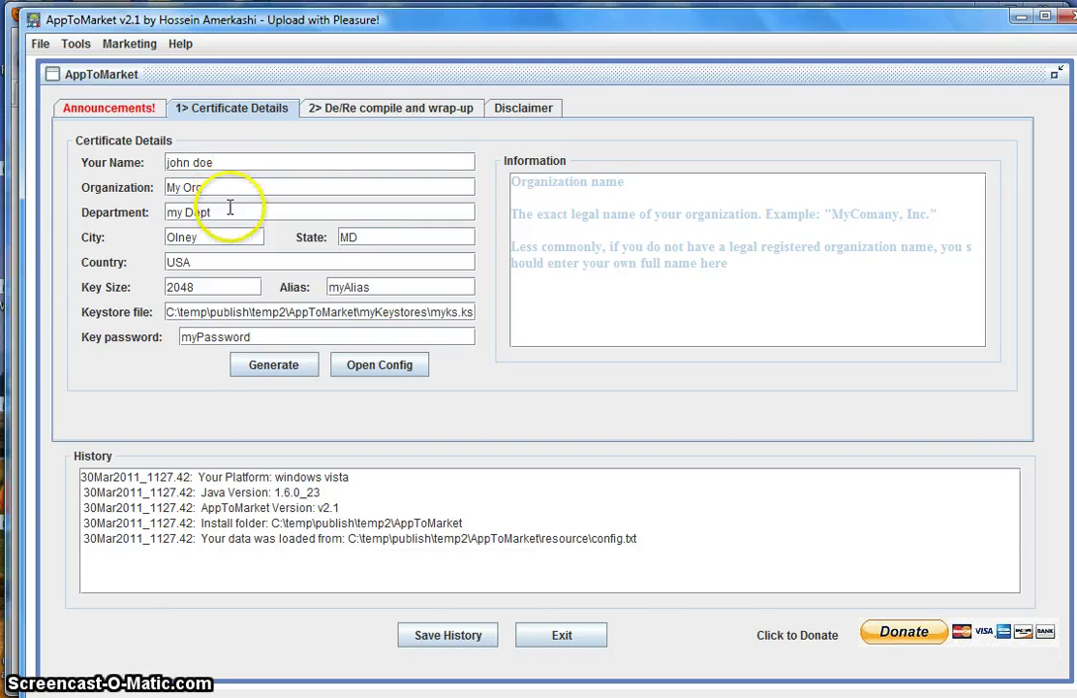
mouse_move(230, 212)
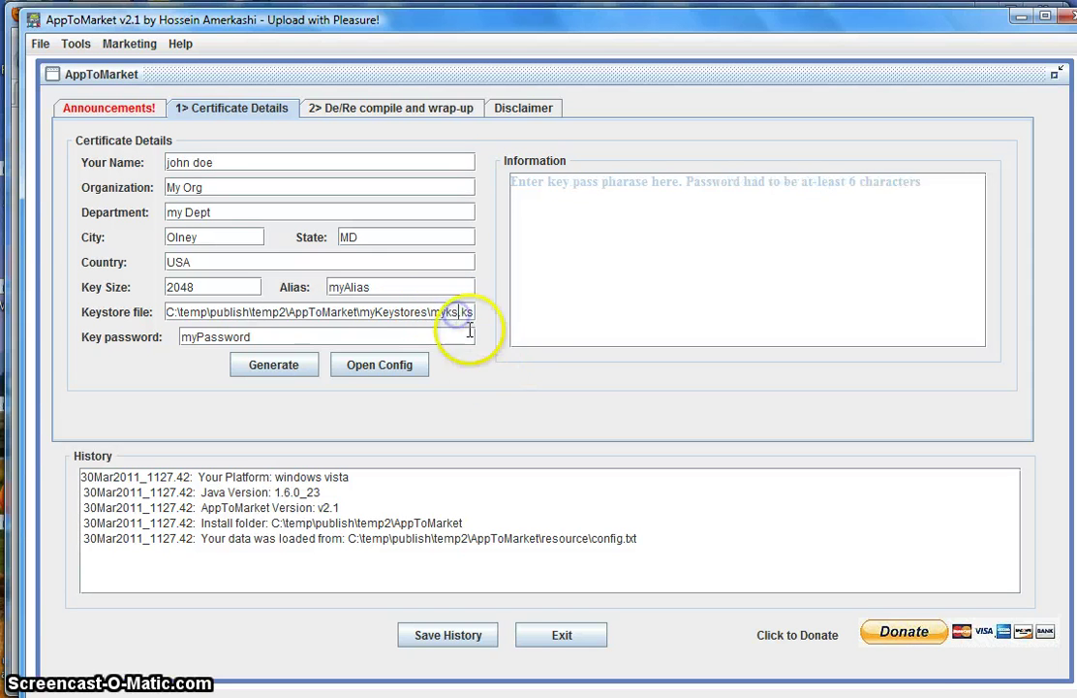
mouse_move(457, 312)
mouse_down()
mouse_move(431, 312)
mouse_move(455, 312)
mouse_up()
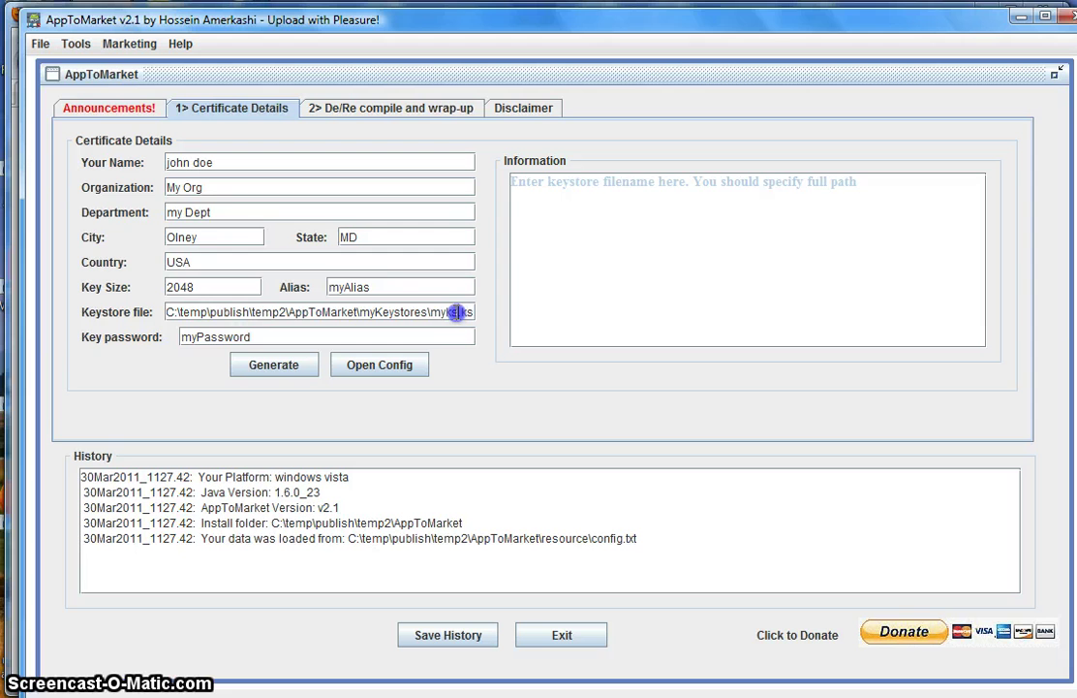
drag(274, 334, 156, 332)
click(281, 369)
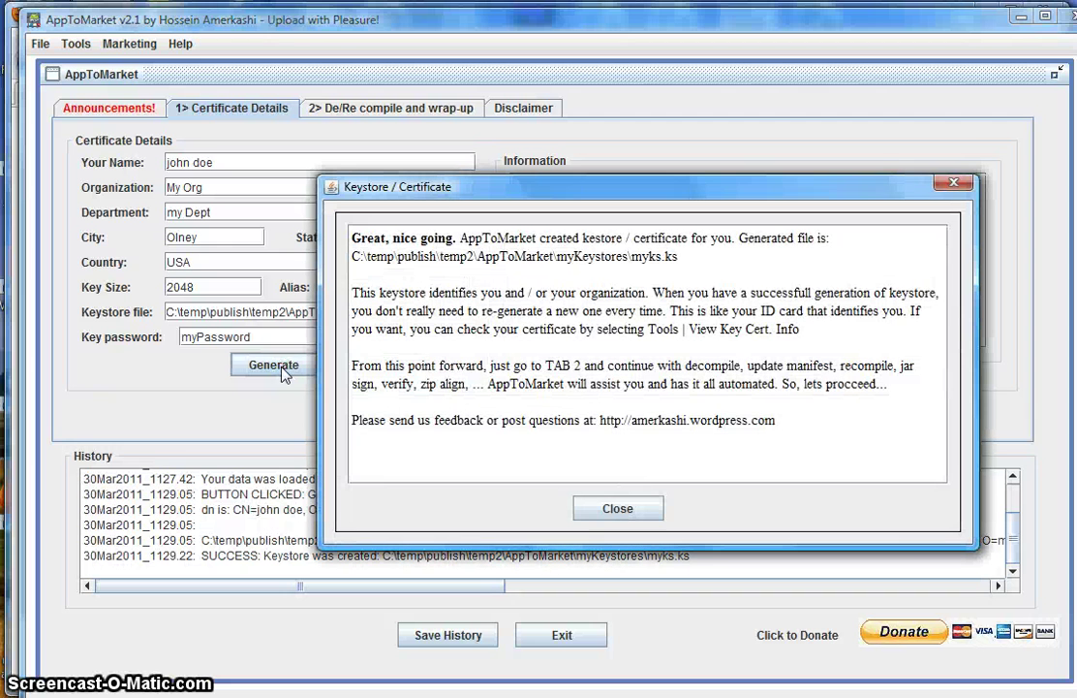
Review the generated myks.ks keystore path in the success message, then close it.
click(474, 193)
drag(475, 194, 452, 182)
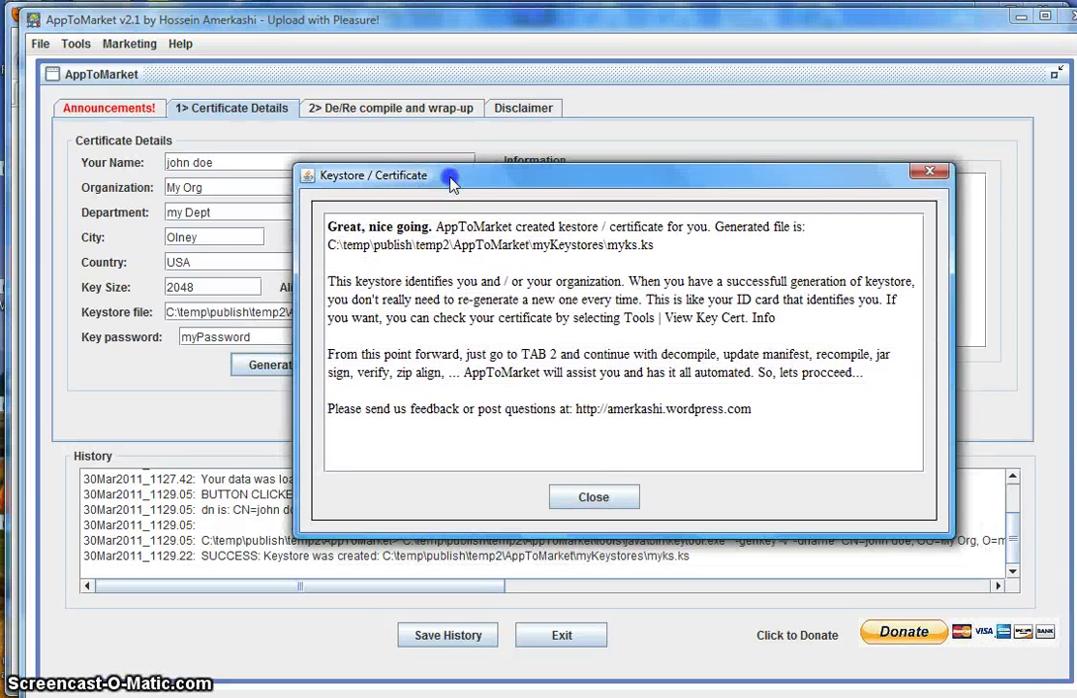
click(628, 248)
drag(628, 248, 328, 250)
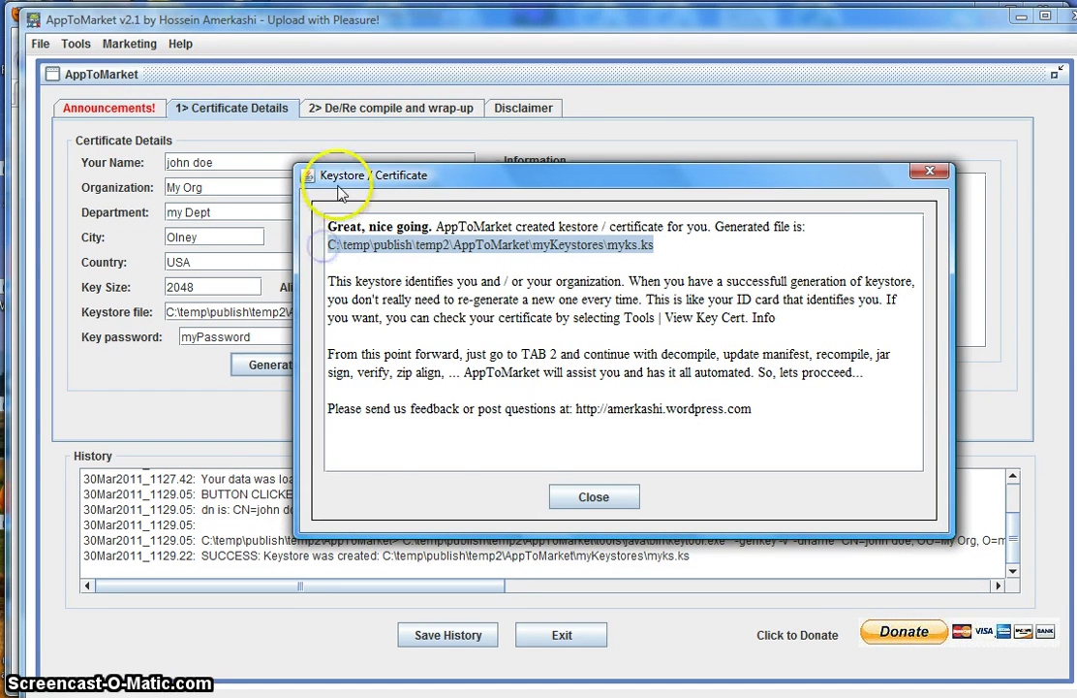
drag(344, 187, 512, 187)
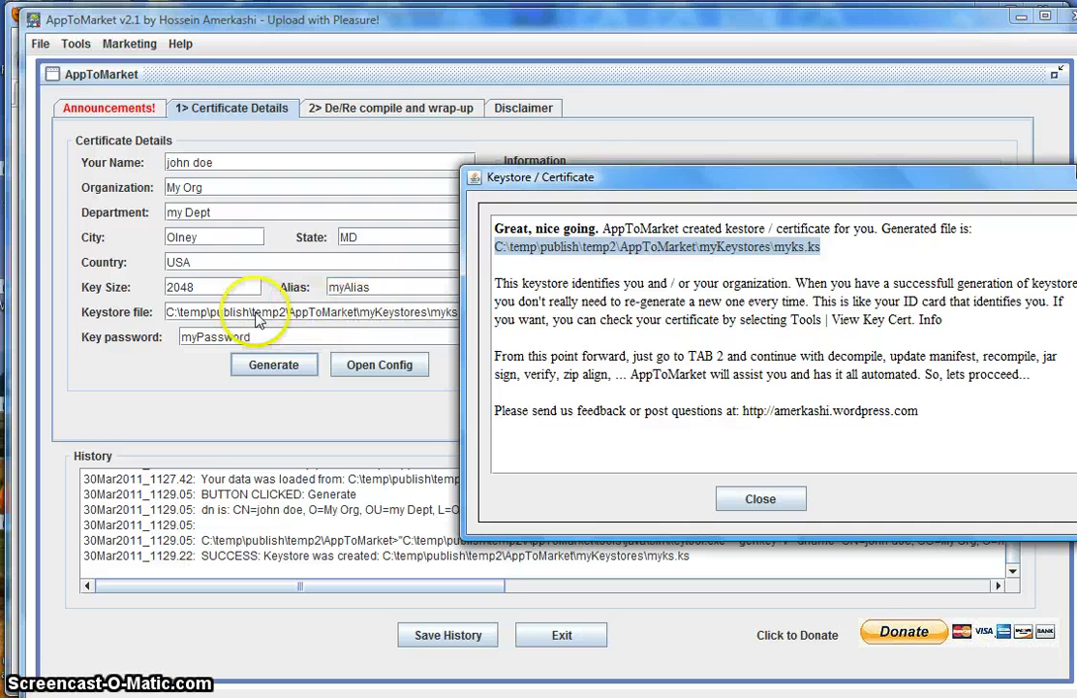
drag(651, 187, 510, 165)
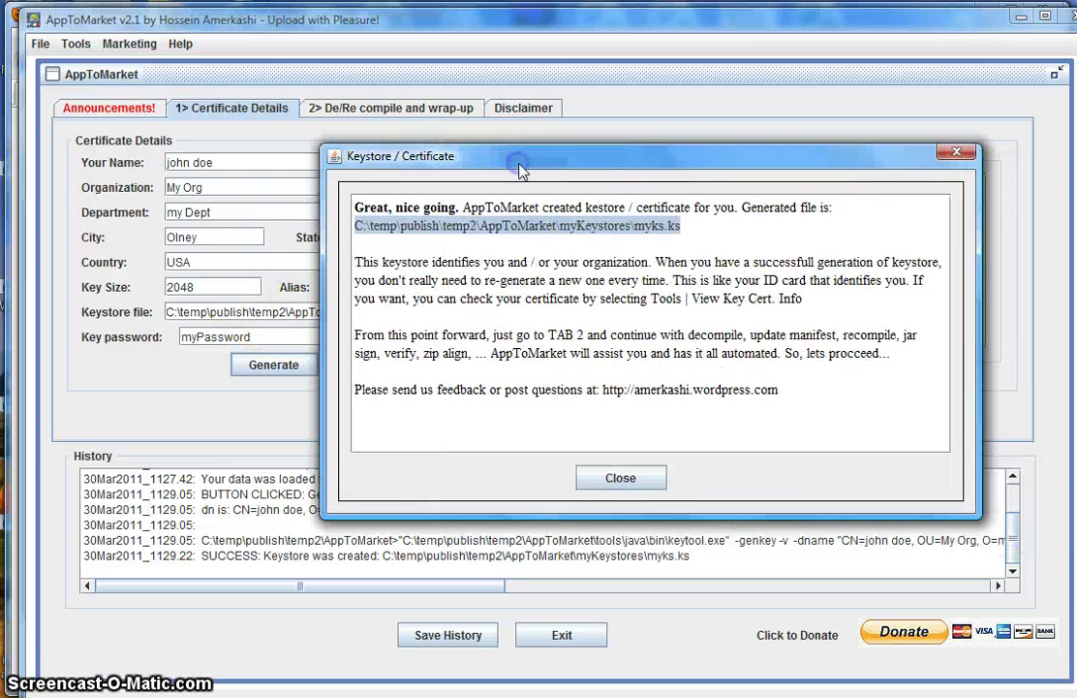
click(621, 481)
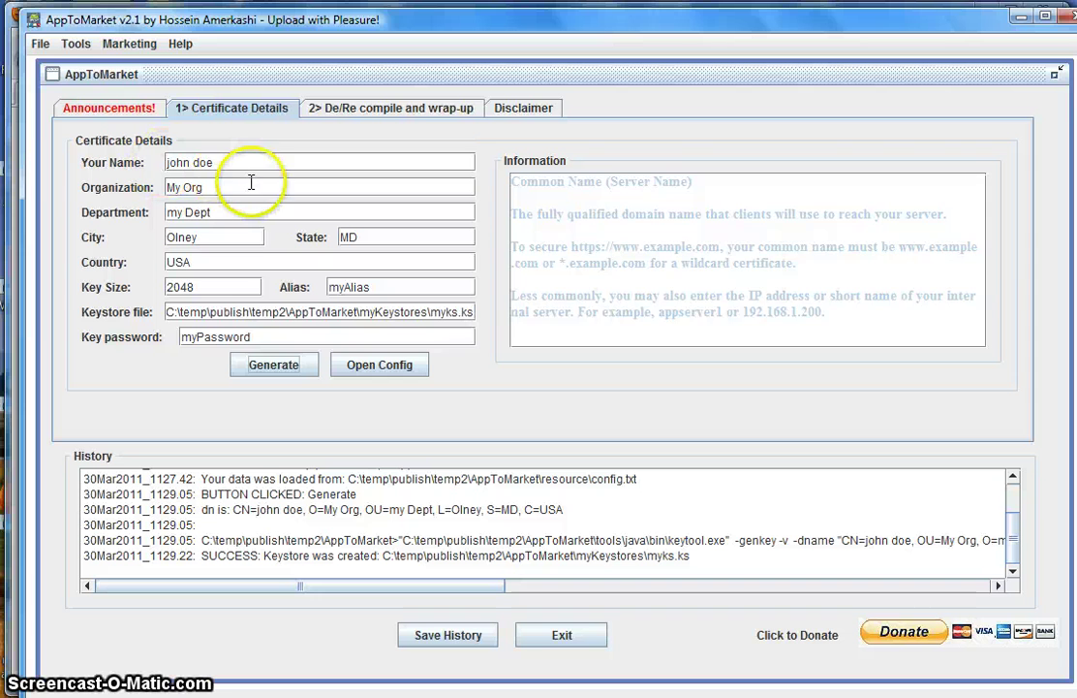
mouse_move(251, 183)
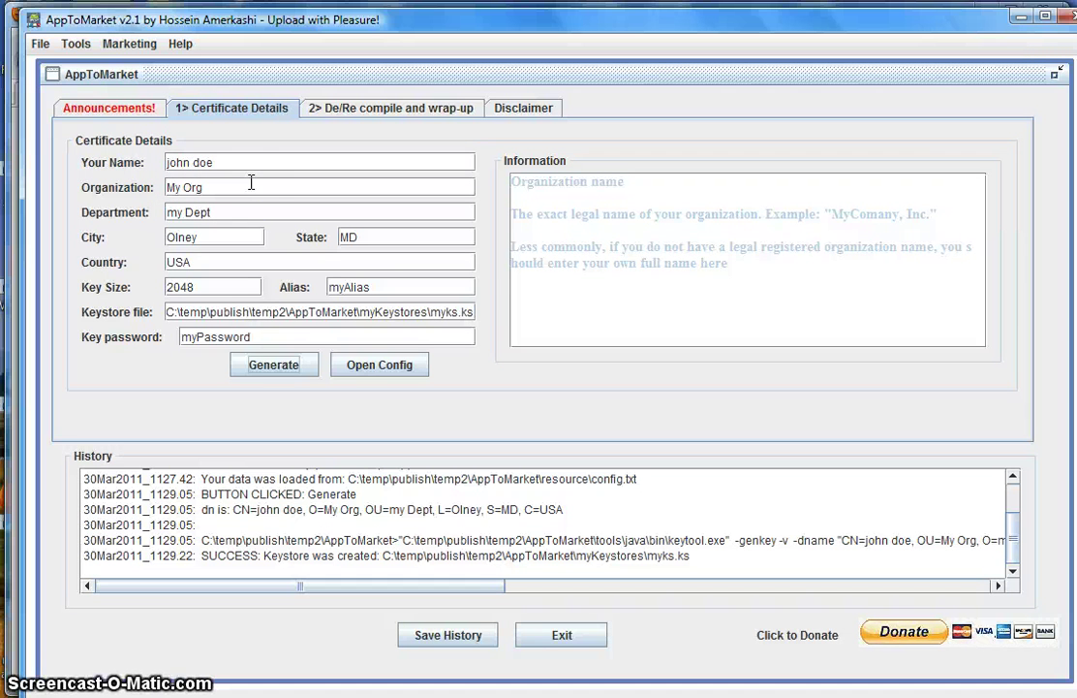
Save settings to config.txt with File > Save Config and dismiss the confirmation.
click(39, 44)
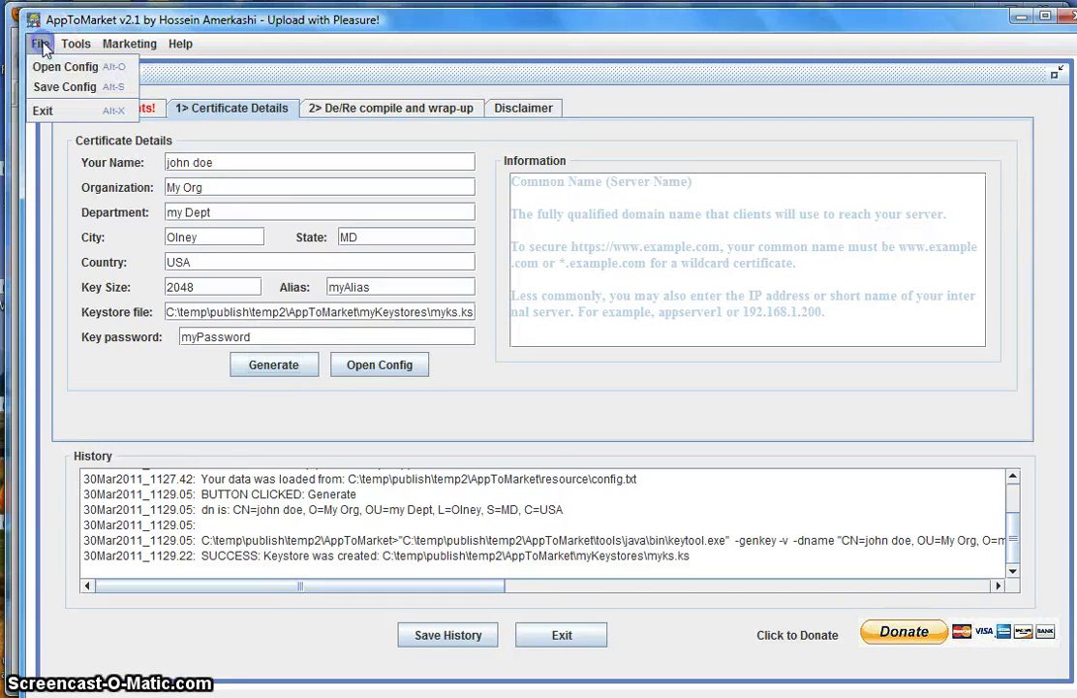
click(58, 86)
drag(356, 186, 371, 169)
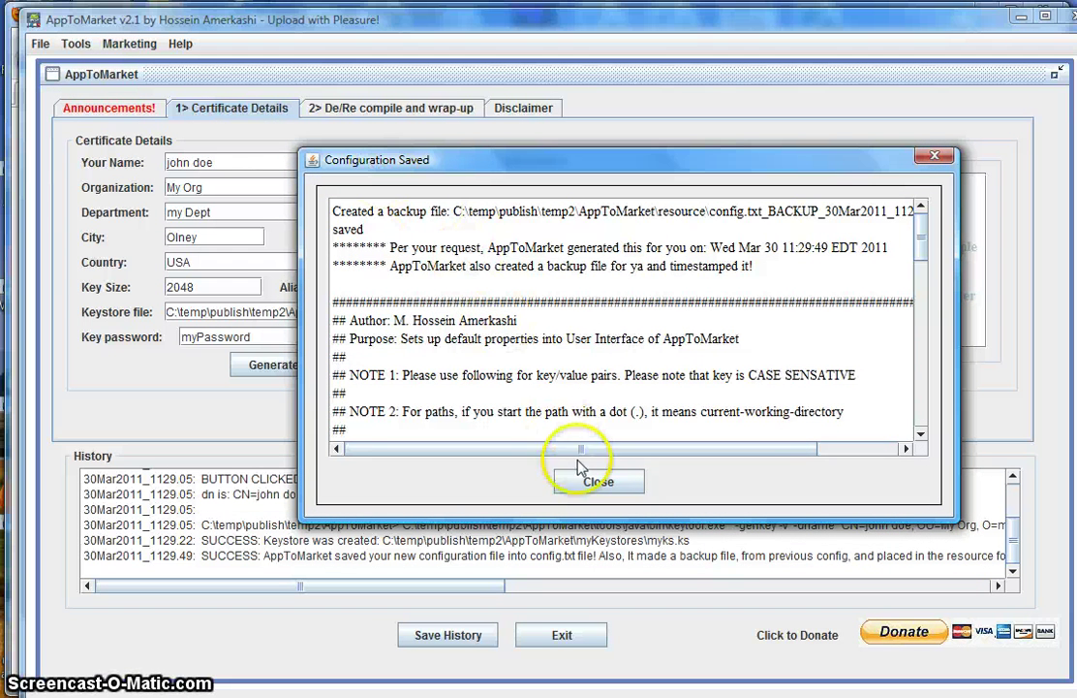
click(598, 481)
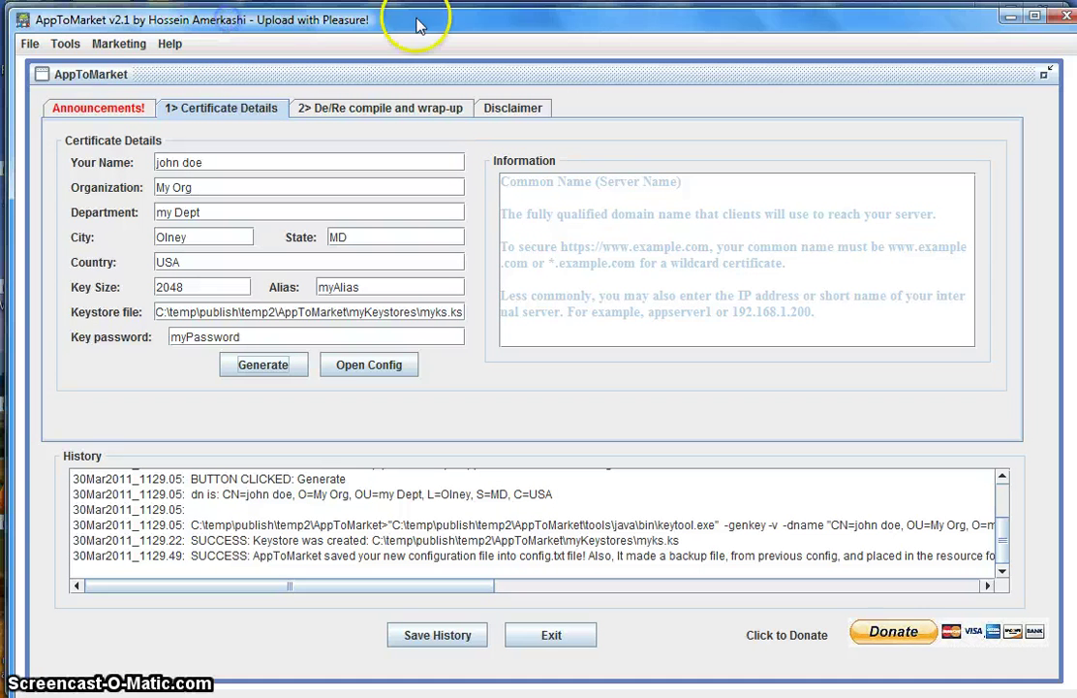
Restart AppToMarket and reopen Certificate Details showing the saved myks.ks keystore settings.
click(1062, 21)
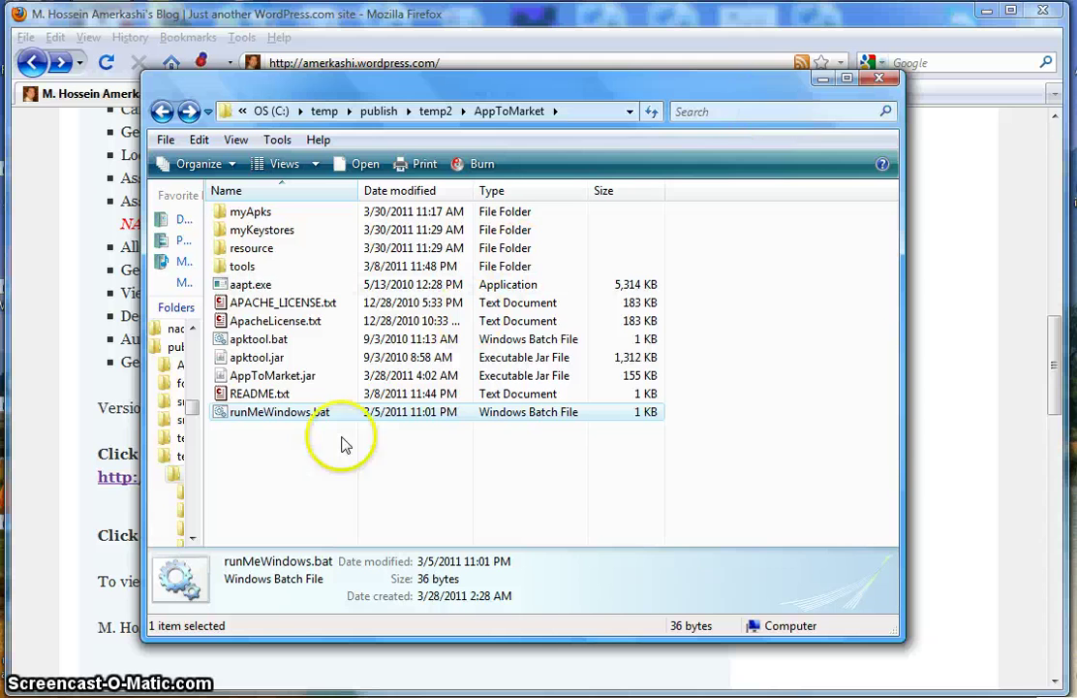
double_click(221, 415)
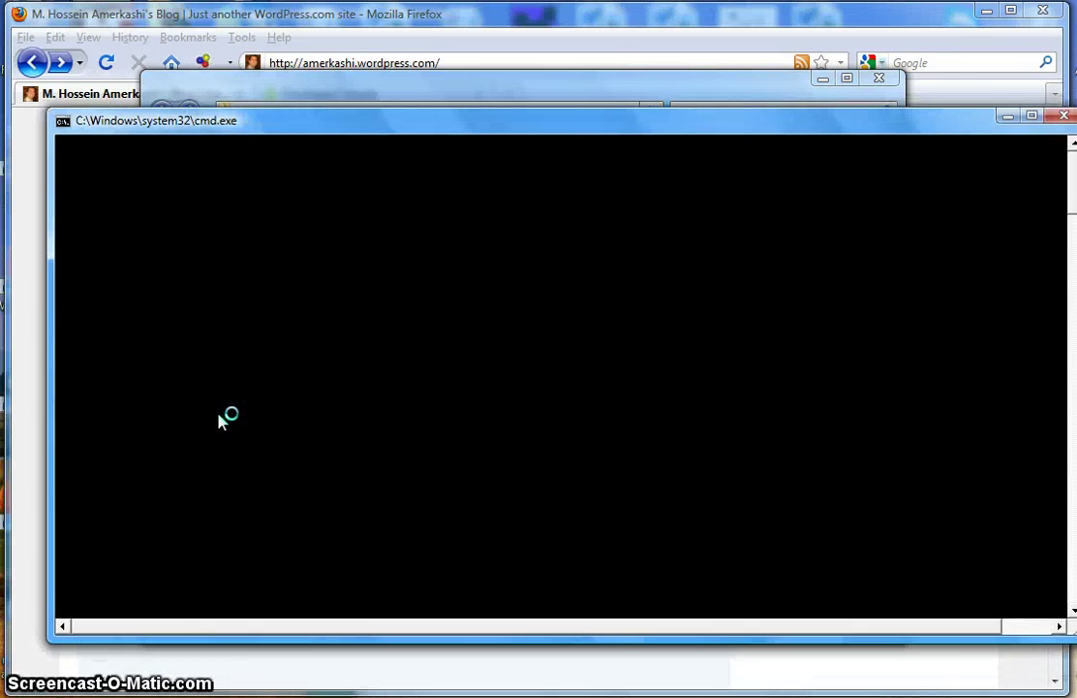
click(260, 115)
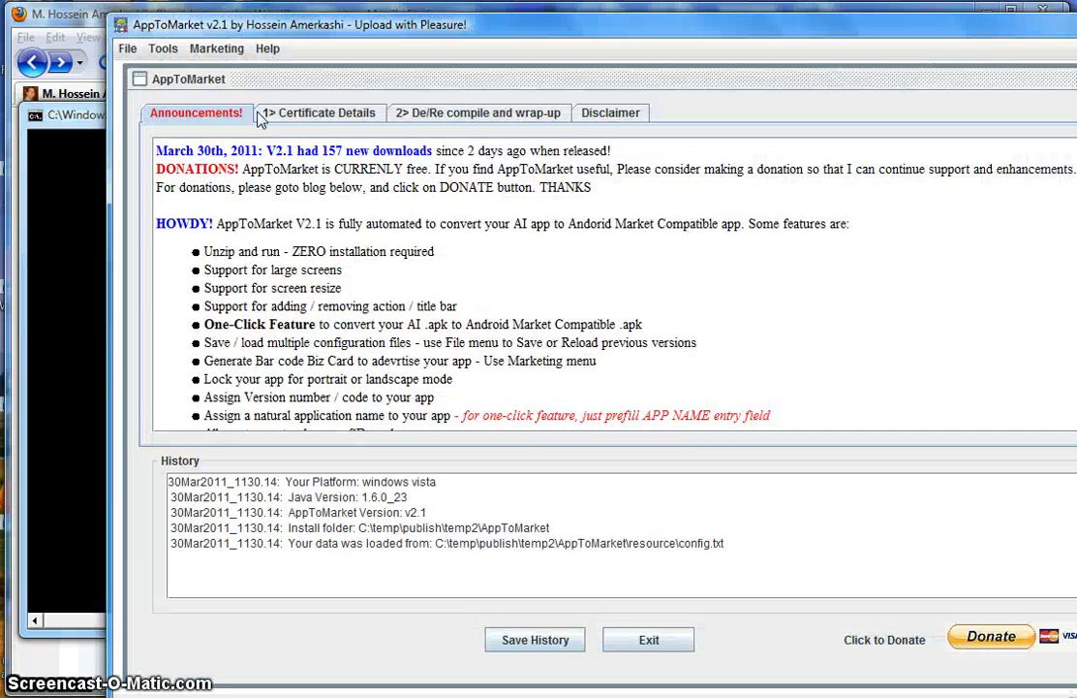
click(312, 113)
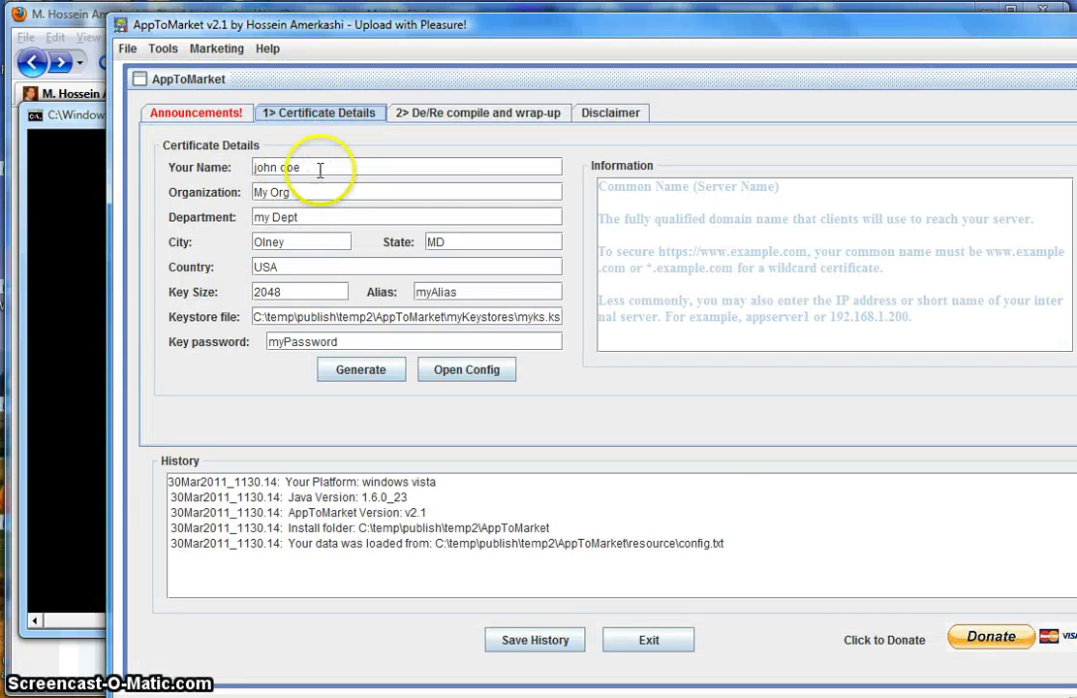
drag(347, 27, 268, 30)
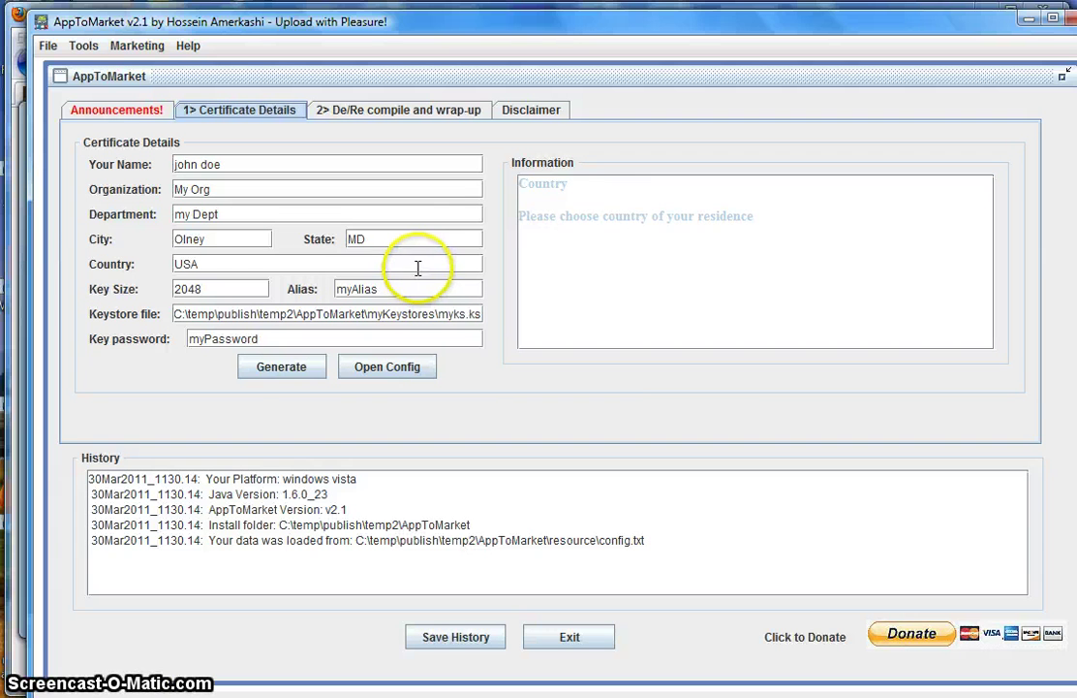
On the De/Re compile tab, keep myApks\MultiTabSim.apk and decompile it.
click(393, 112)
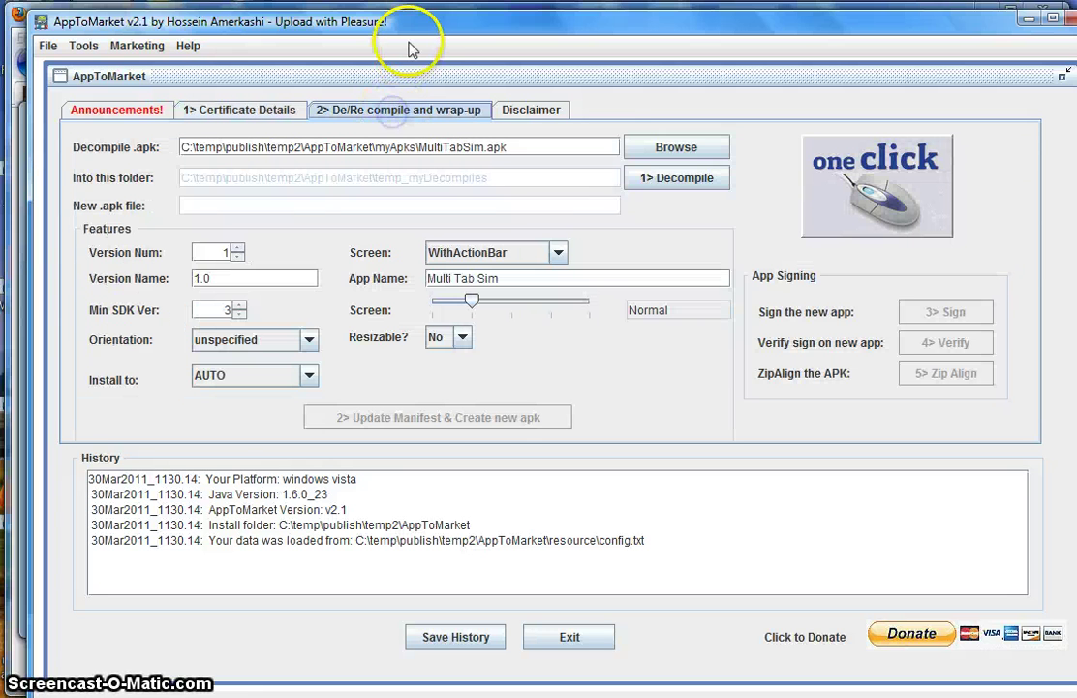
drag(408, 27, 397, 26)
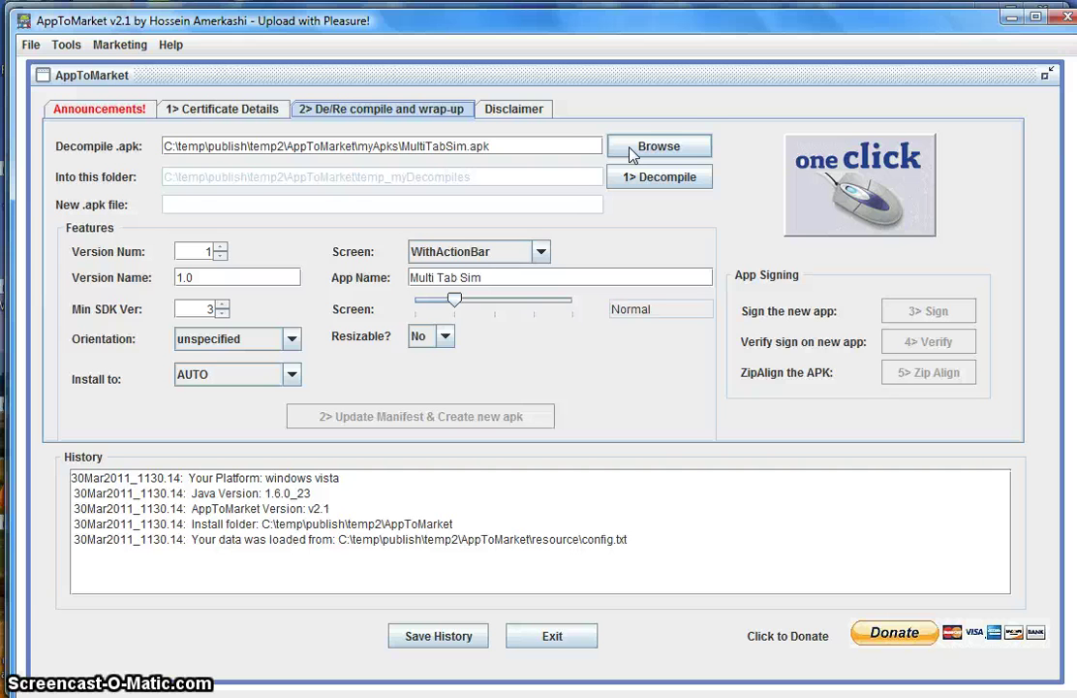
click(678, 148)
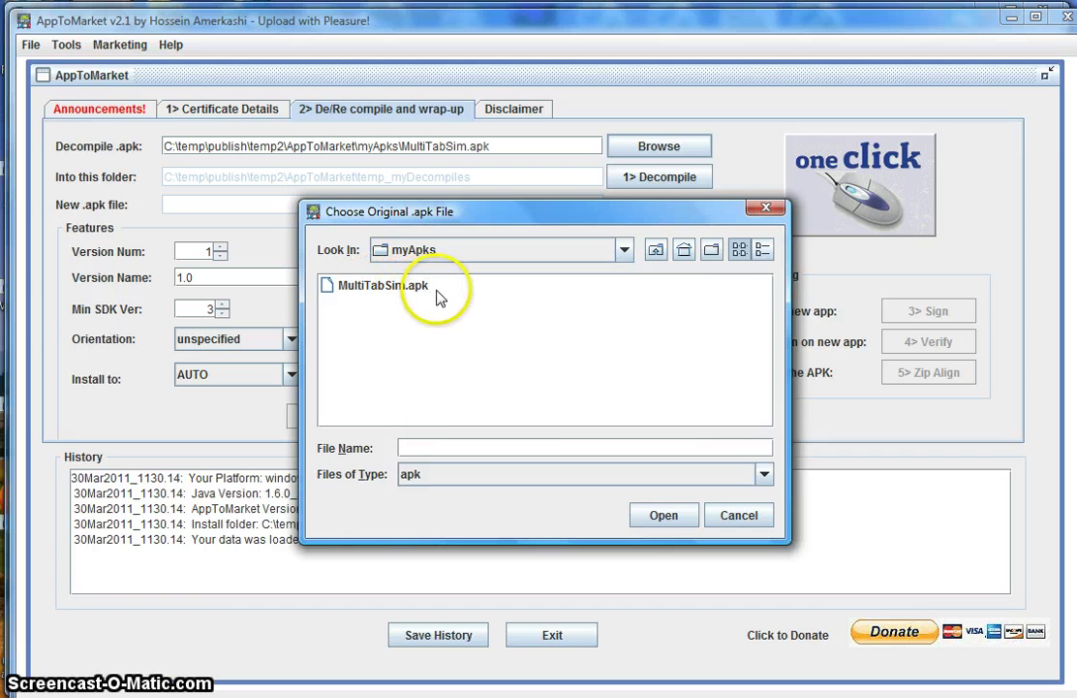
click(738, 515)
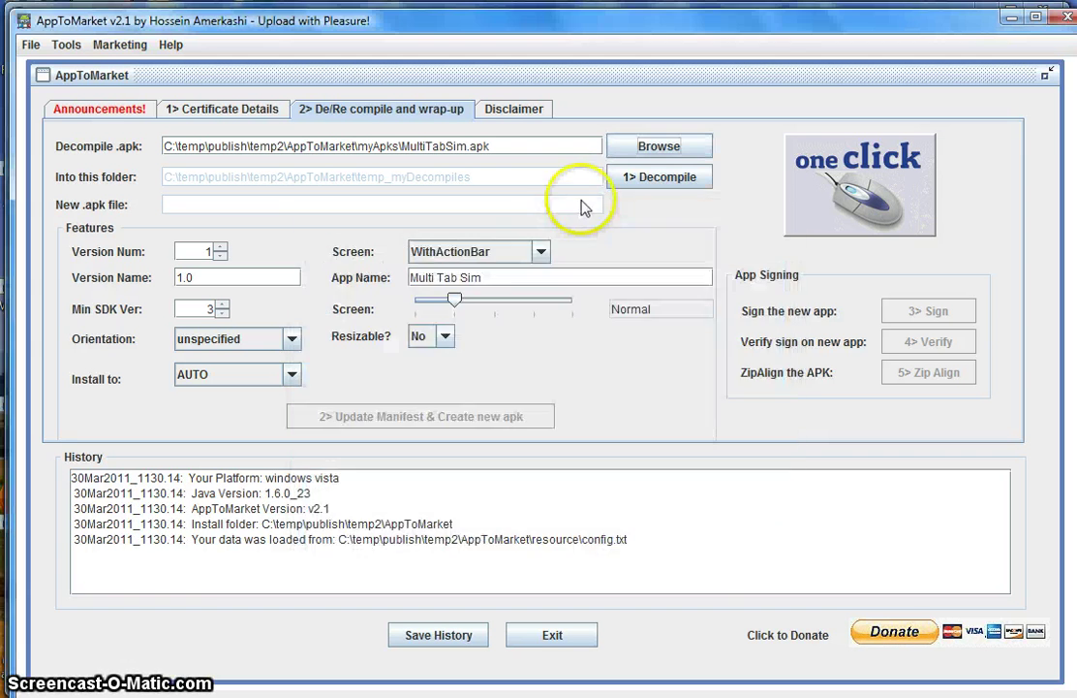
click(683, 176)
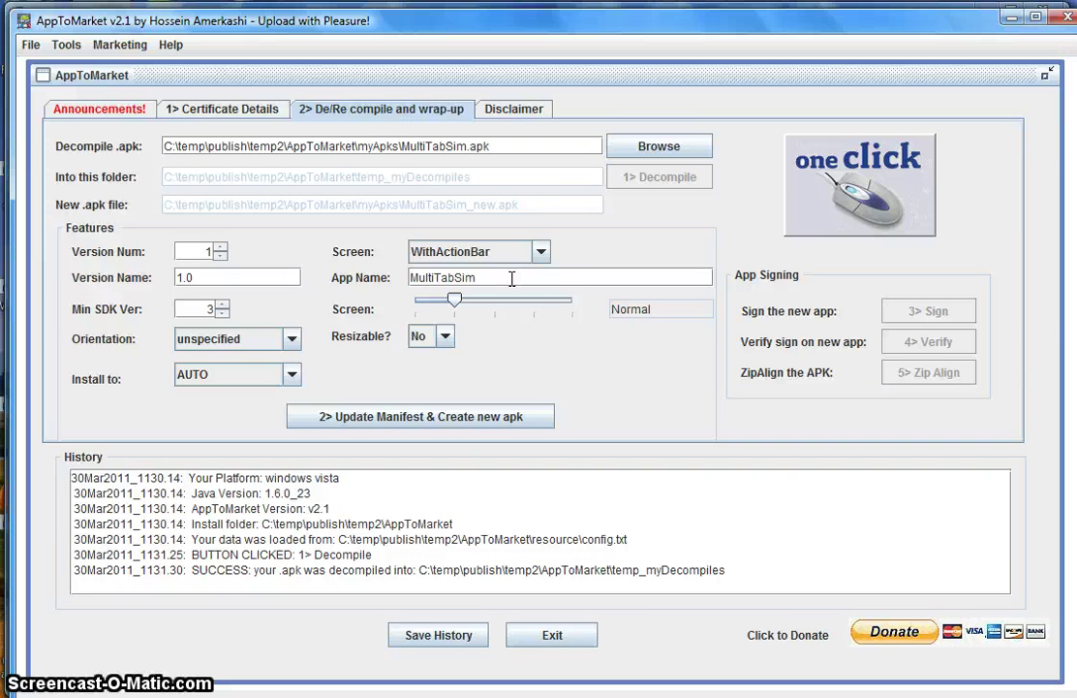
Rename the app to 'My New App Name' and set version number 2, version name 2.0.
drag(508, 278, 378, 271)
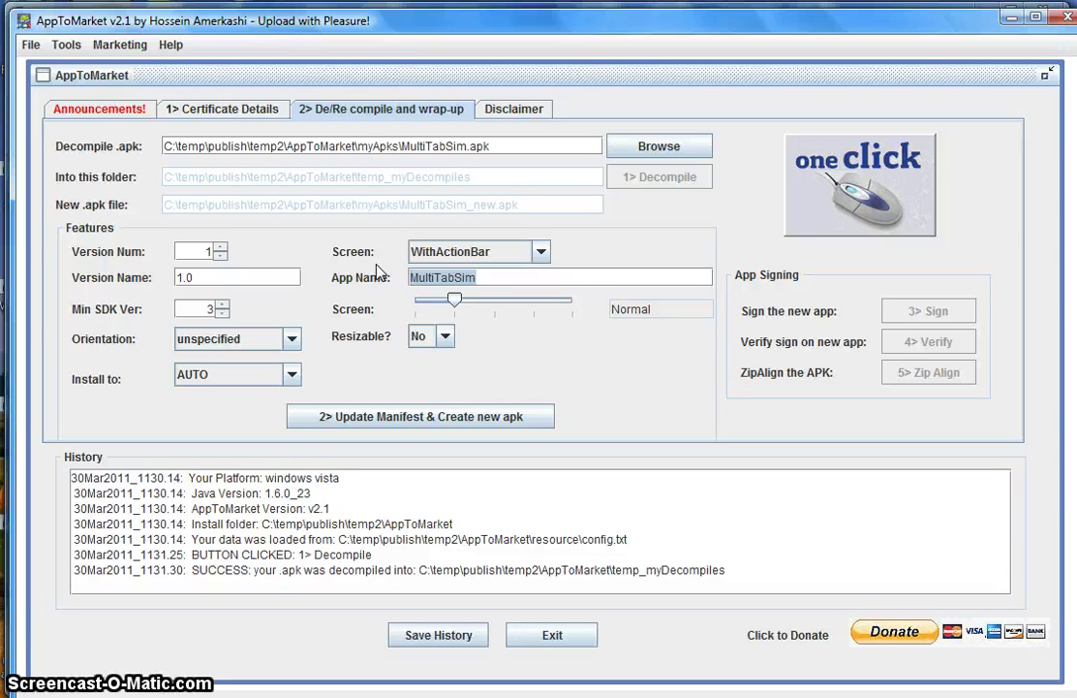
text(My New App Name)
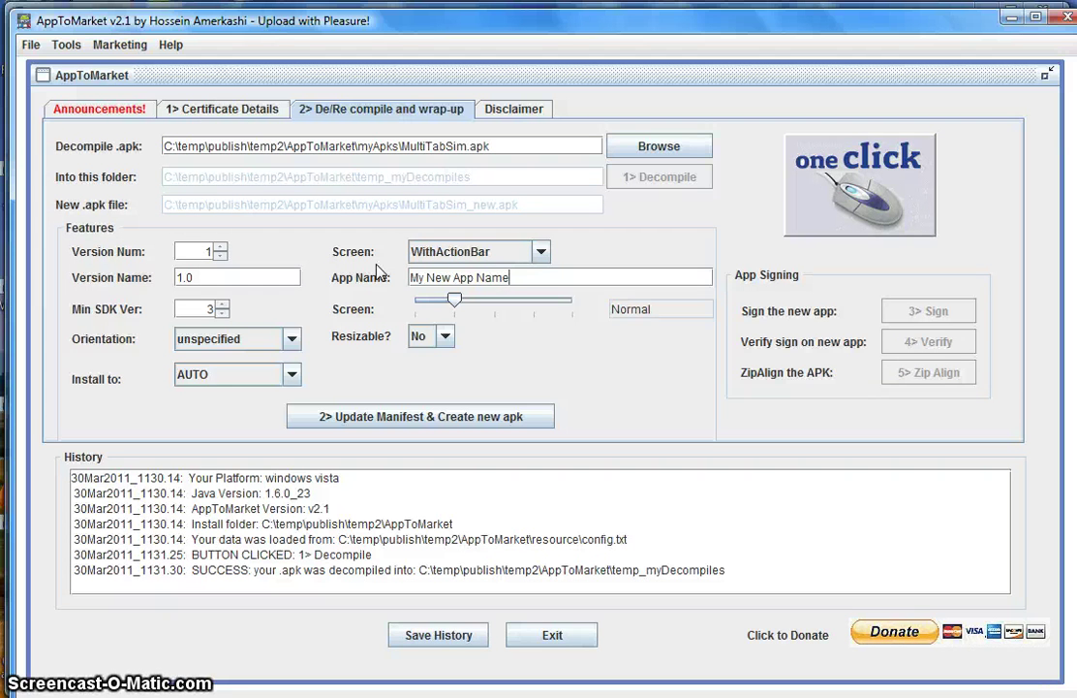
click(221, 246)
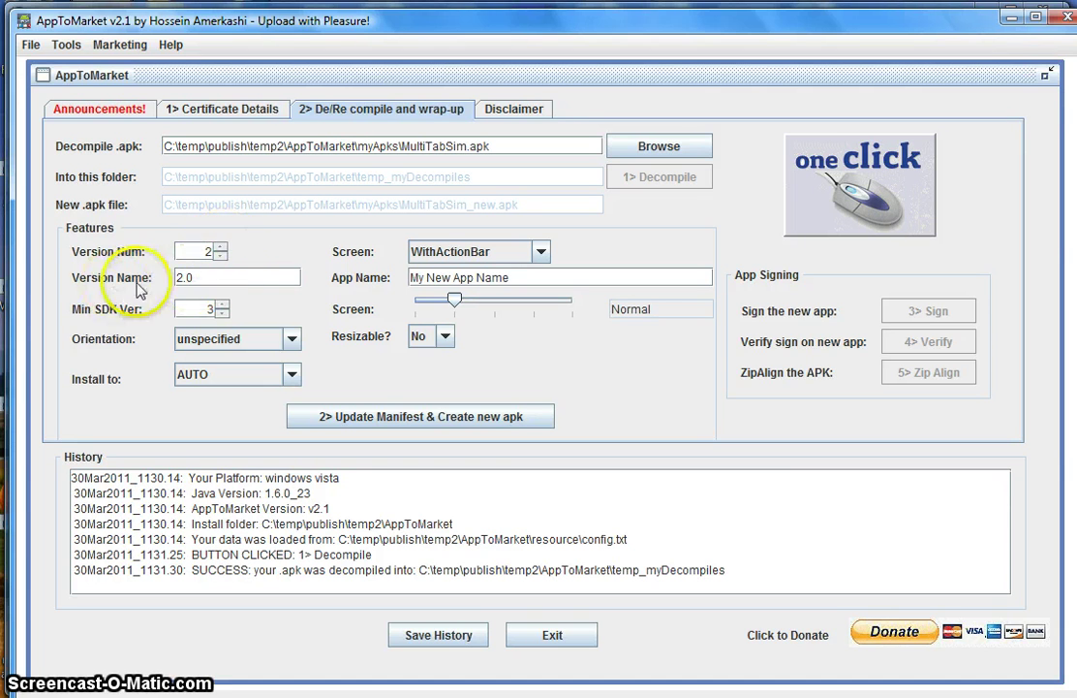
drag(223, 277, 160, 277)
key(End)
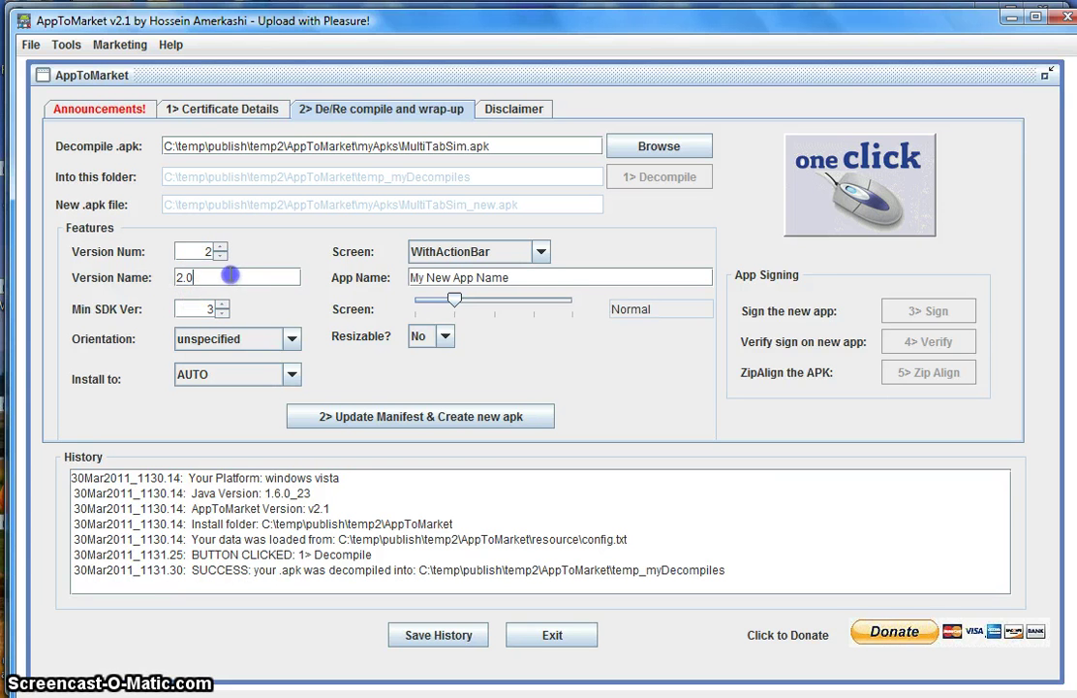
click(213, 275)
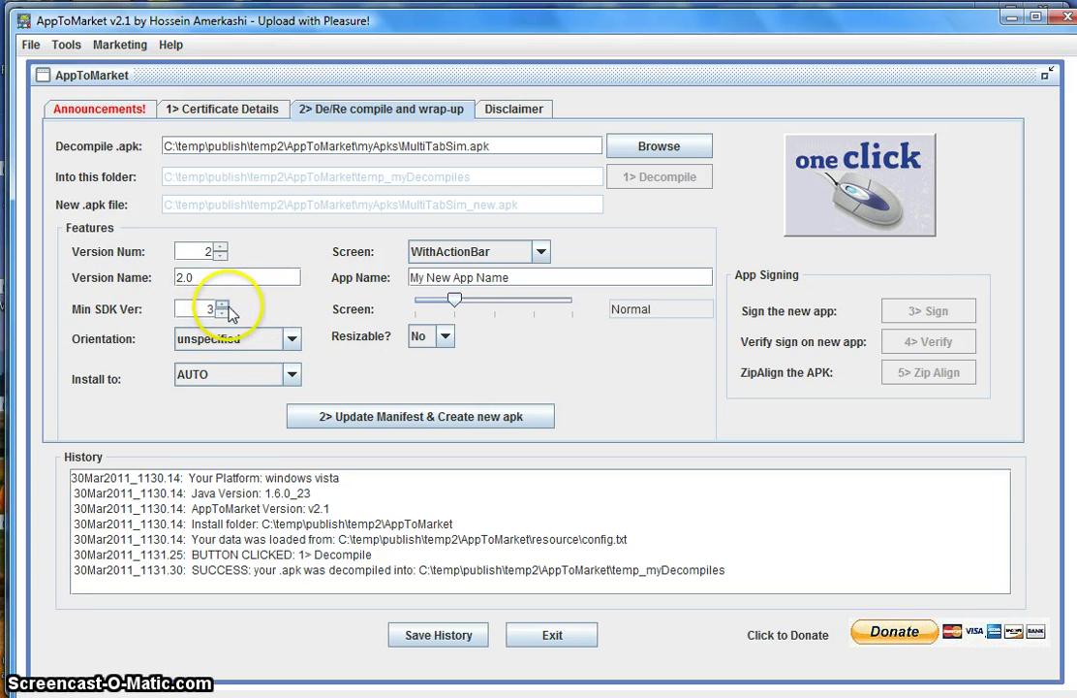
Set orientation to portrait, keeping install location AUTO and screen style WithActionBar.
click(292, 341)
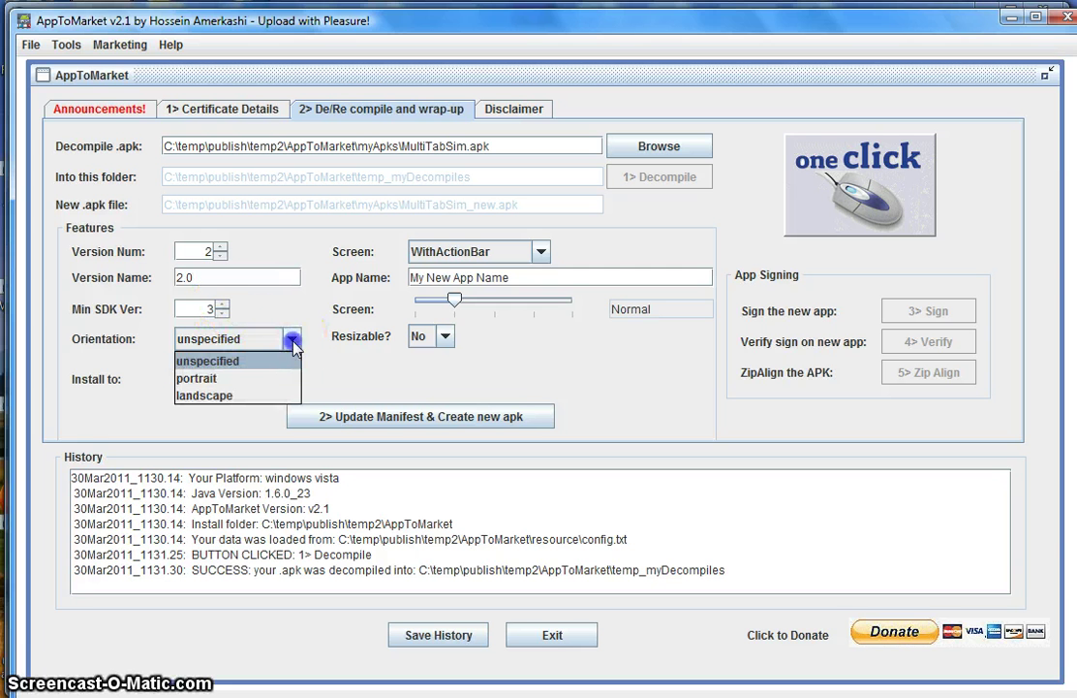
click(259, 381)
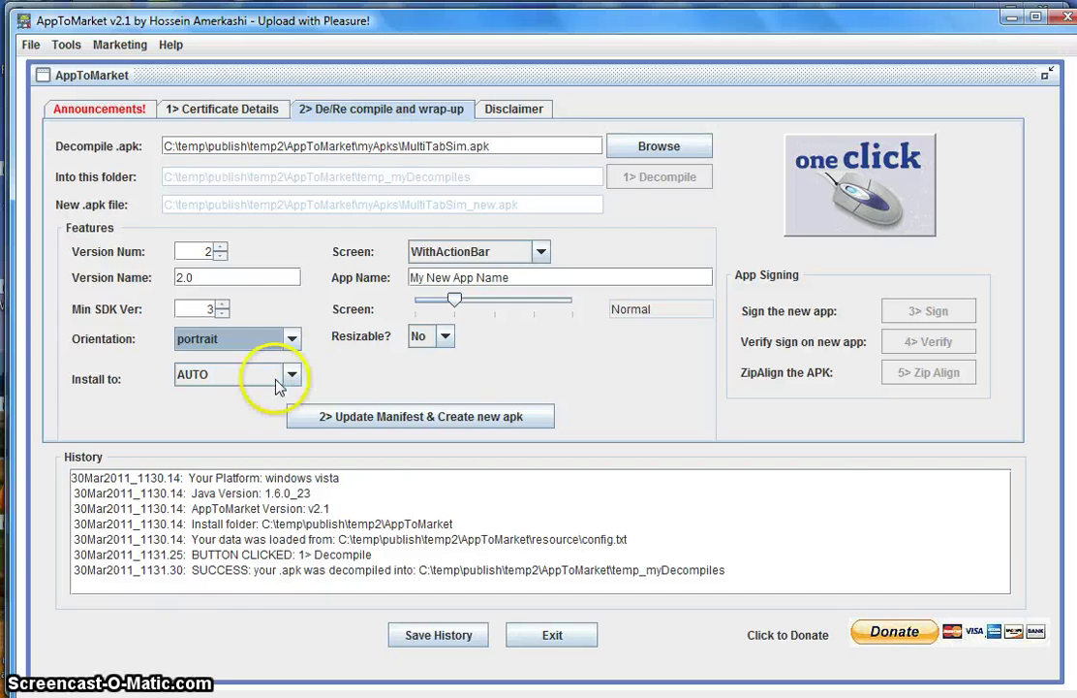
click(291, 375)
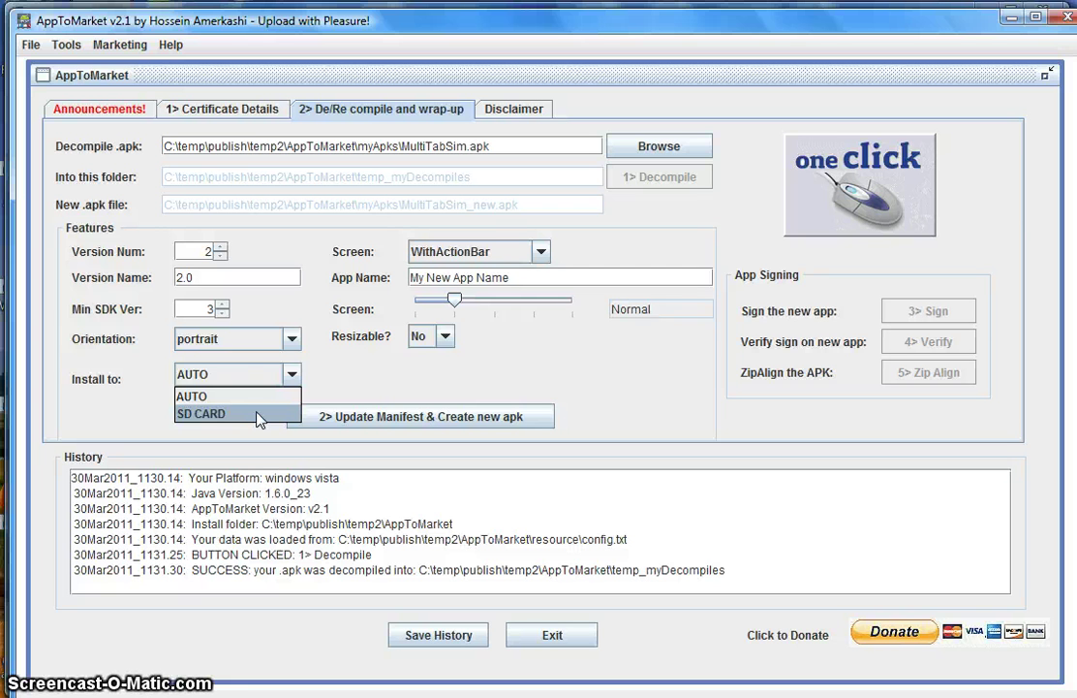
click(229, 399)
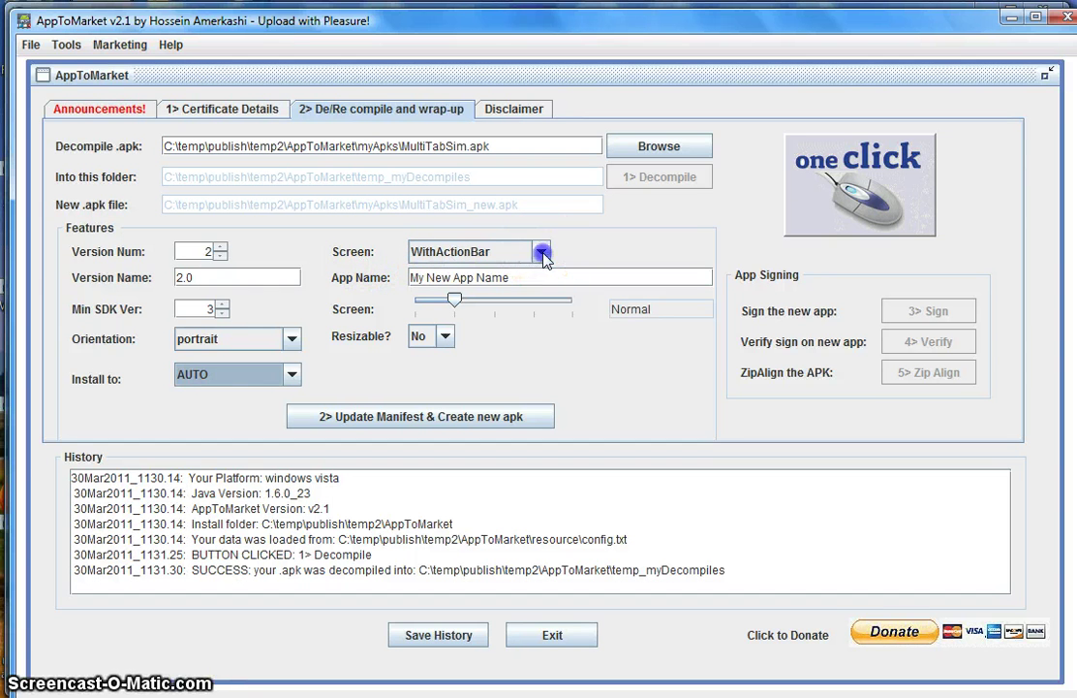
click(542, 253)
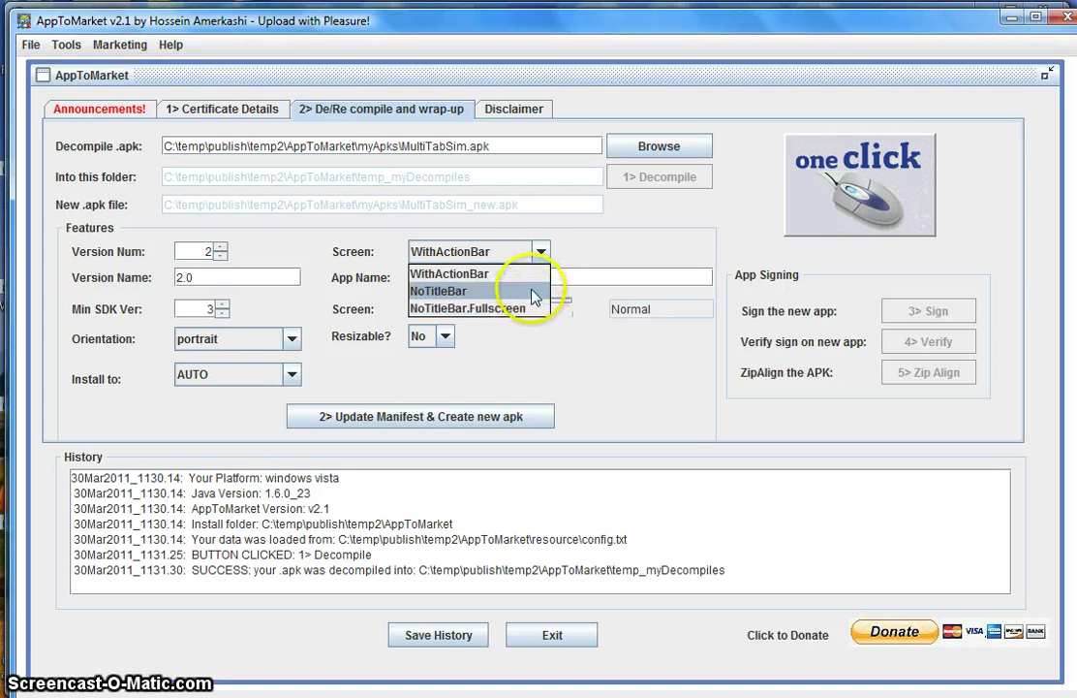
click(540, 251)
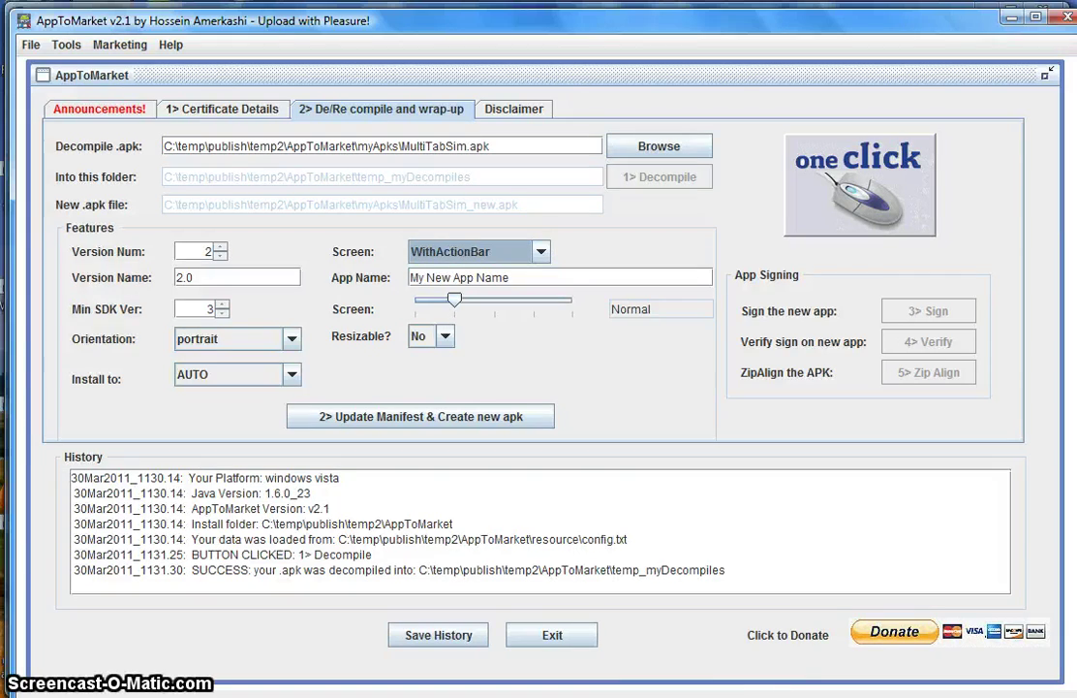
click(700, 663)
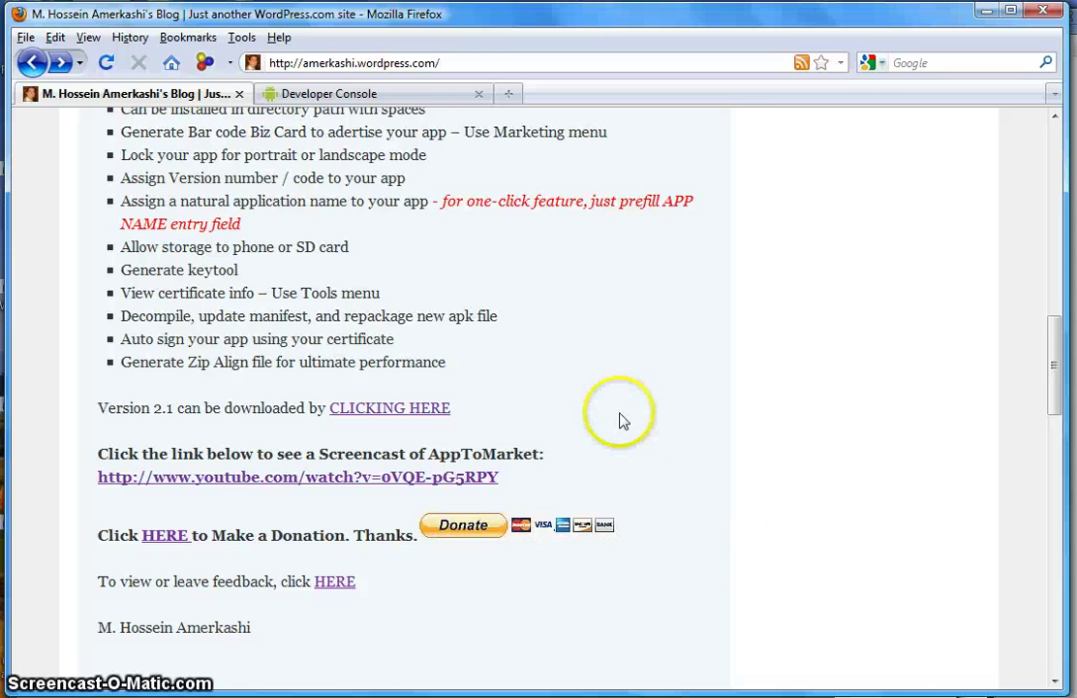
Scroll to the top of the blog post and view its Android Title / Action Bars illustration.
scroll(623, 414, up, 10)
scroll(623, 414, up, 12)
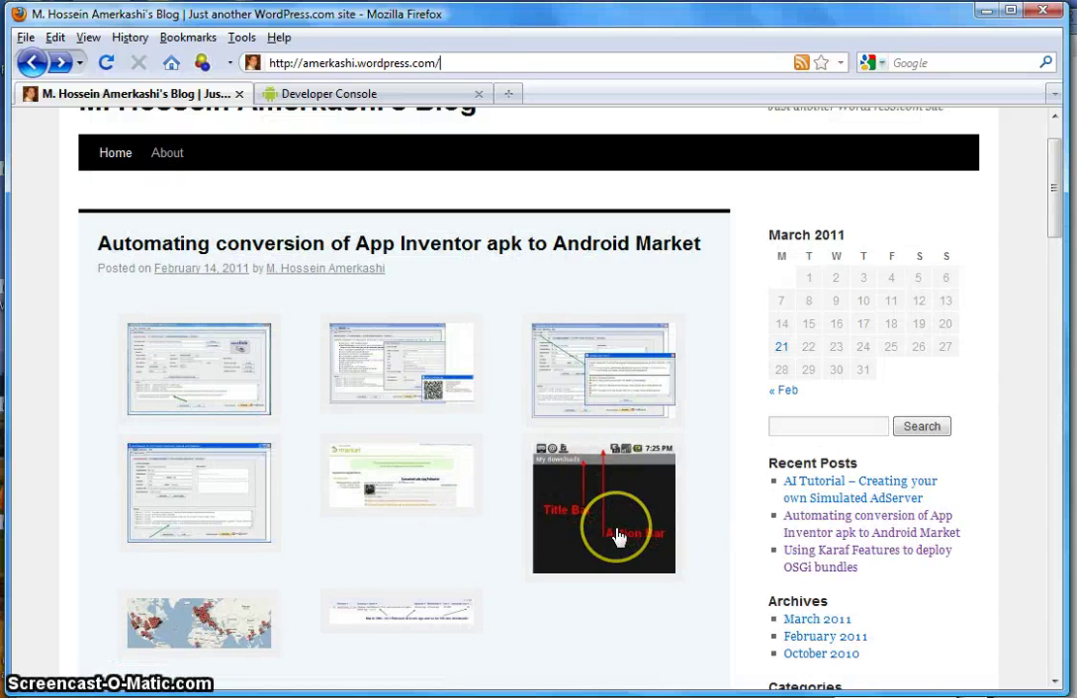
click(618, 536)
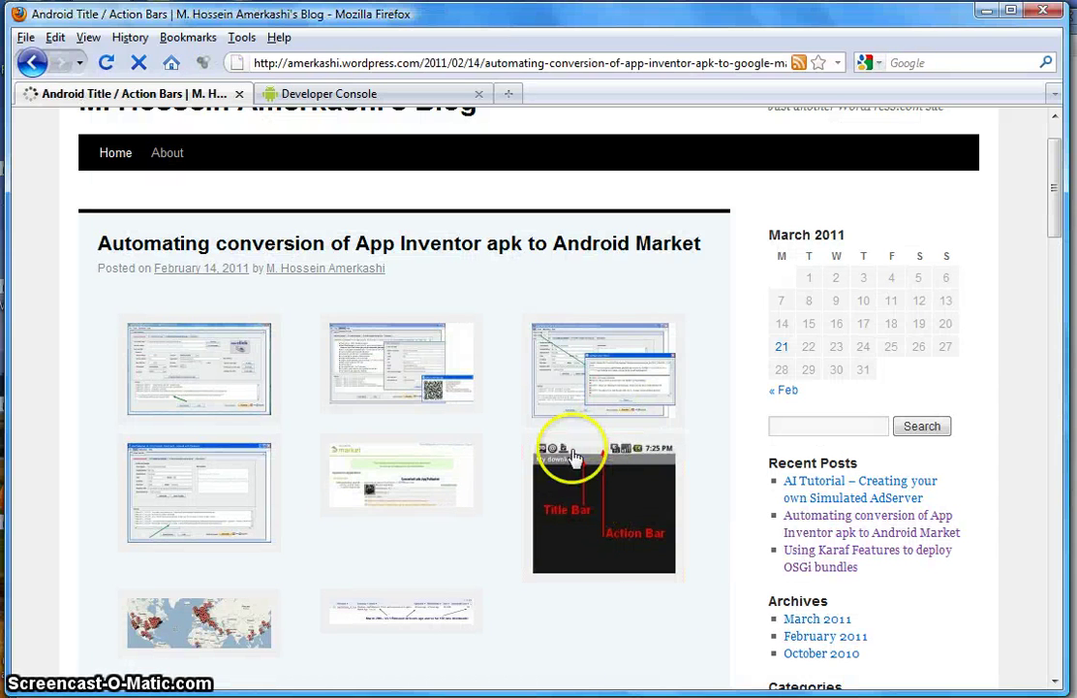
scroll(510, 368, down, 2)
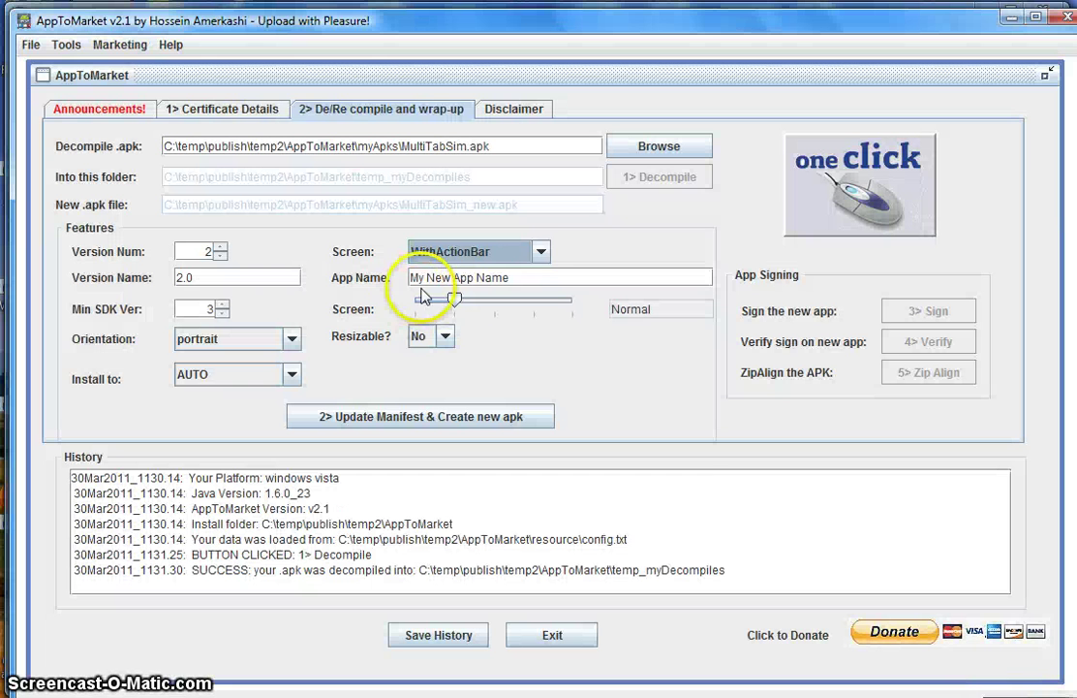
Back in AppToMarket, keep WithActionBar as the screen style.
click(539, 252)
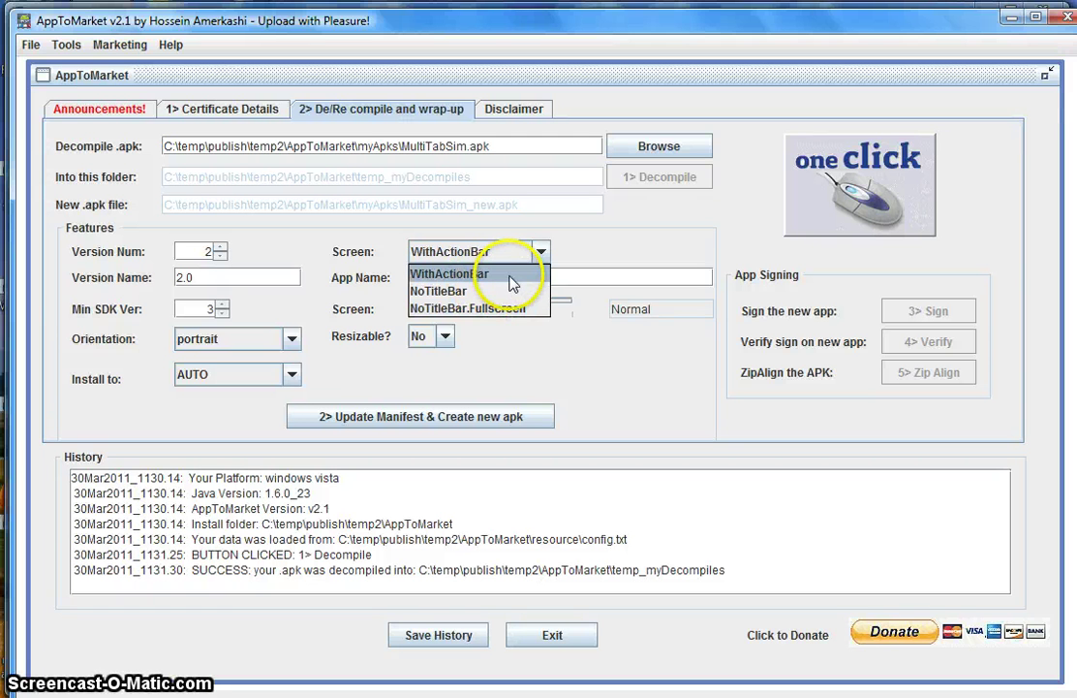
click(508, 274)
click(514, 277)
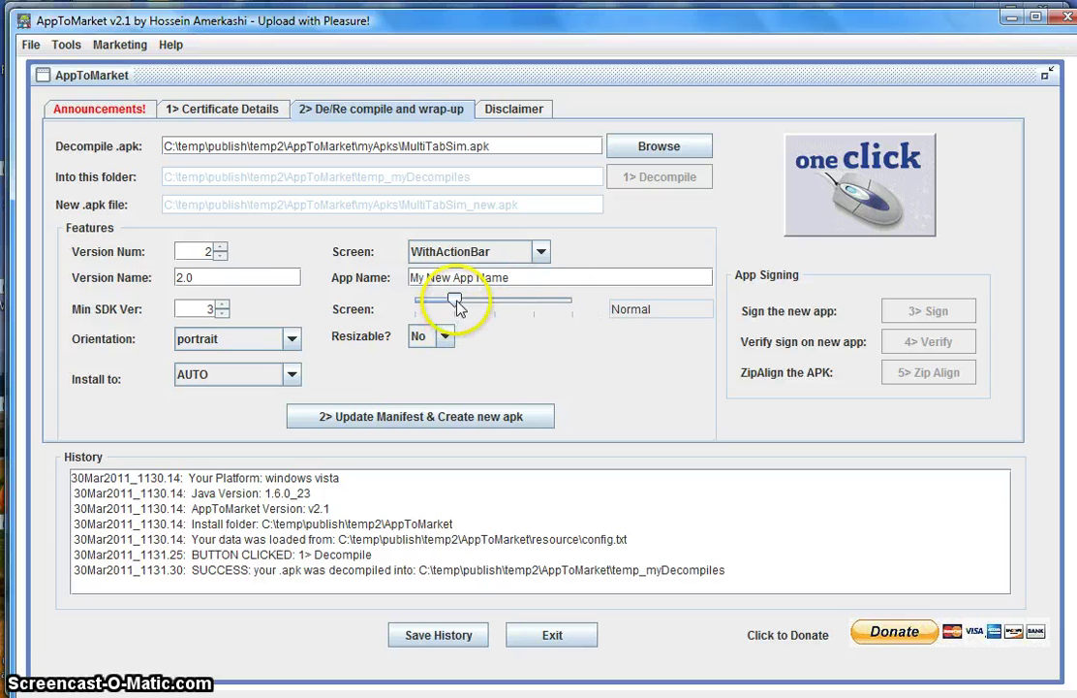
Drag the Screen slider fully right so supported screen size reads Any.
drag(461, 306, 683, 334)
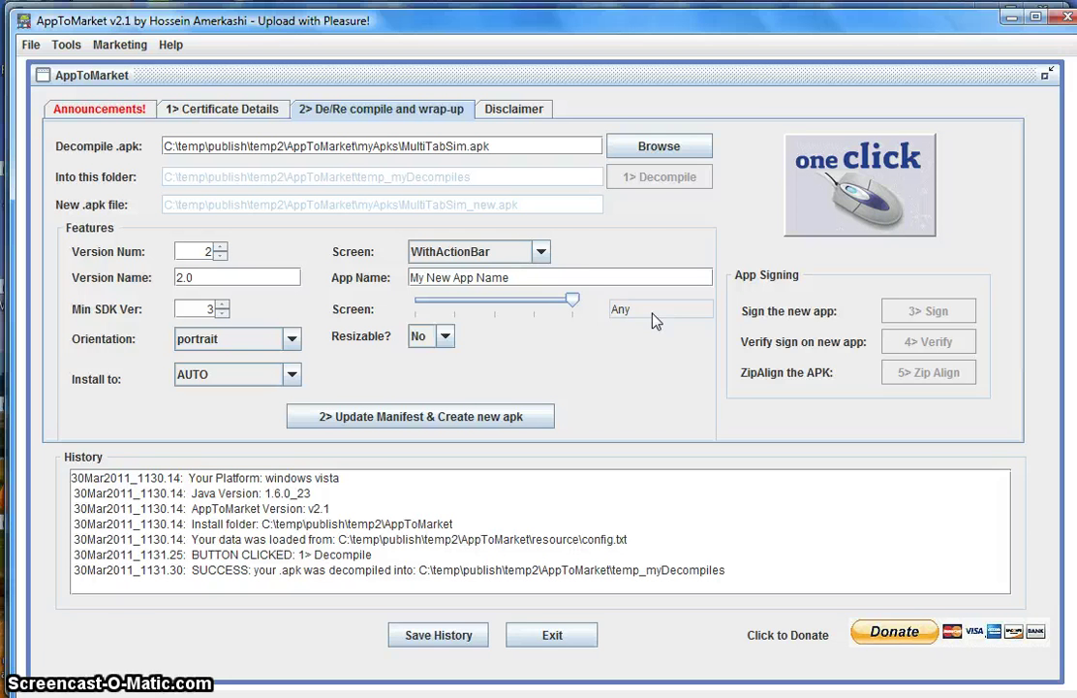
click(572, 303)
drag(573, 301, 453, 304)
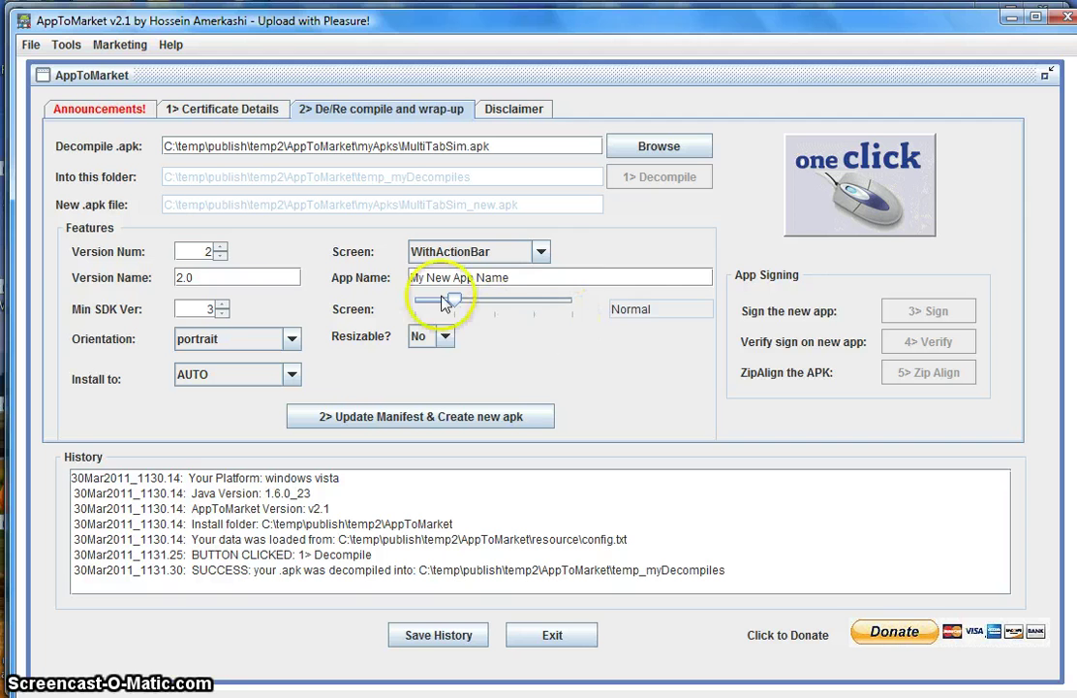
drag(451, 300, 620, 310)
Try Resizable? Yes and lower the Min SDK version to 3.
click(579, 301)
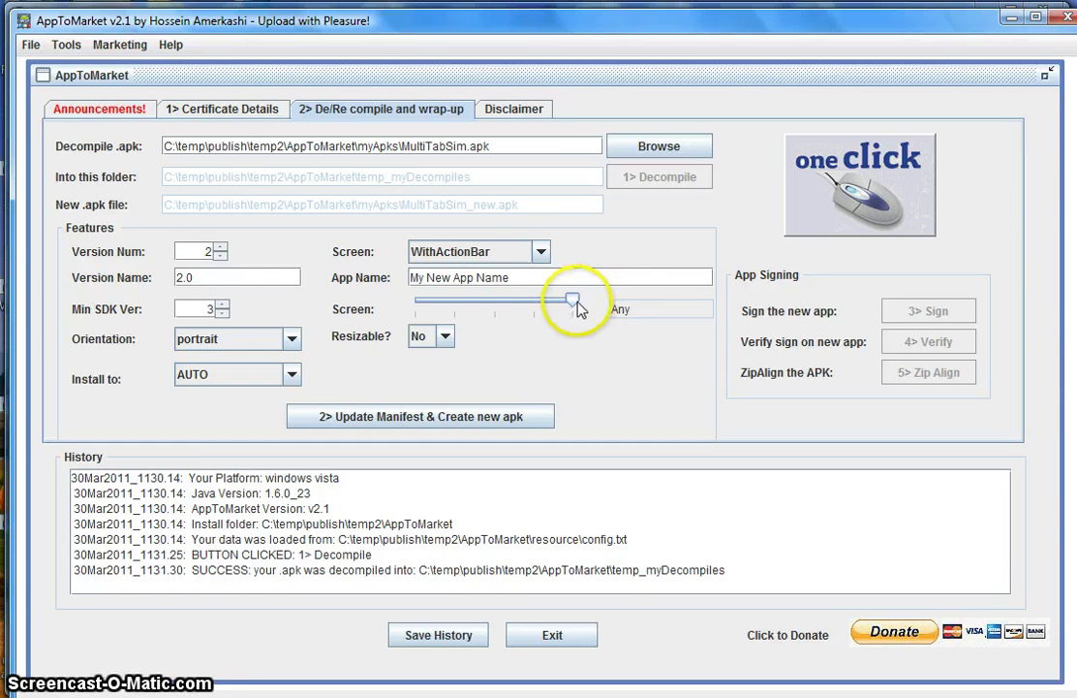
click(445, 336)
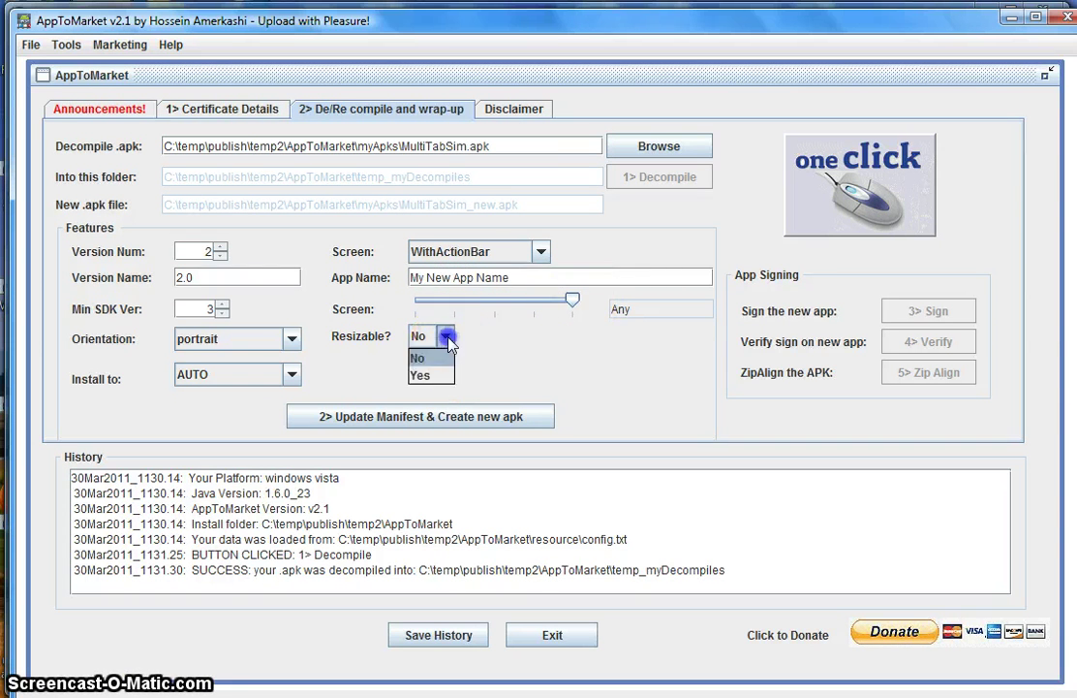
click(424, 375)
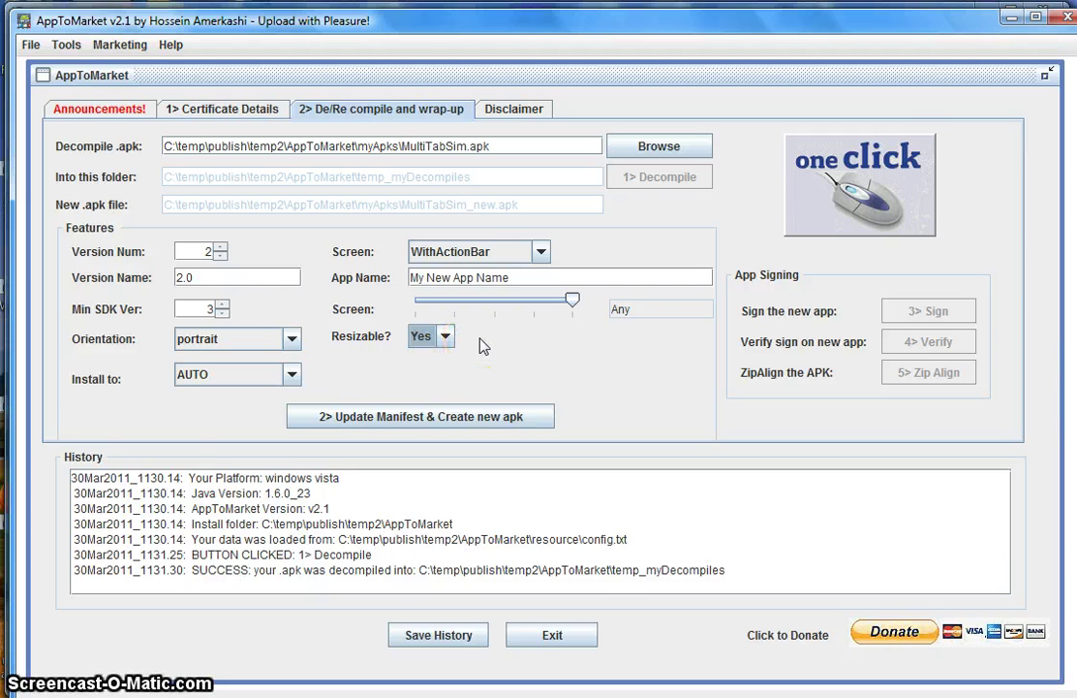
click(208, 309)
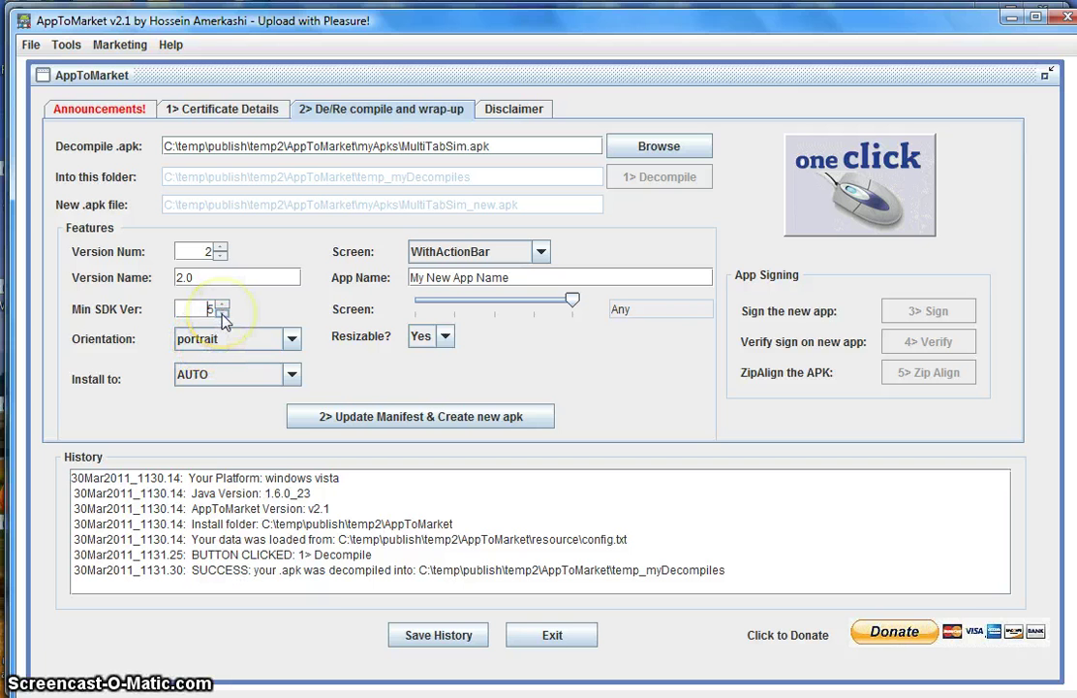
click(222, 314)
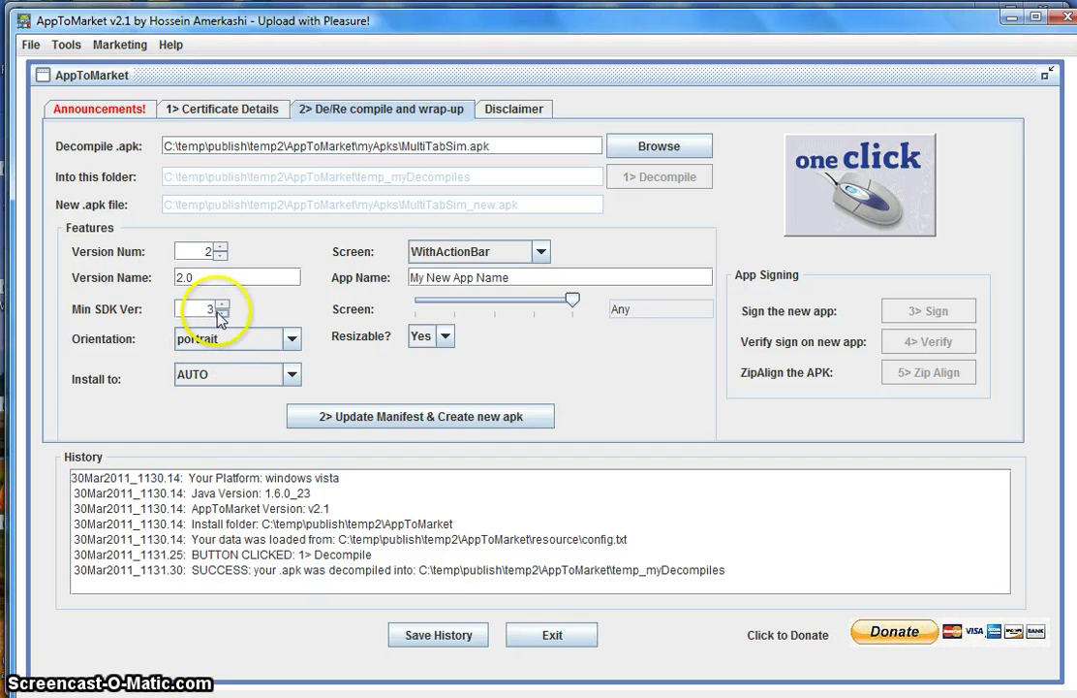
Set Resizable? back to No and slide the screen size to Normal.
click(444, 336)
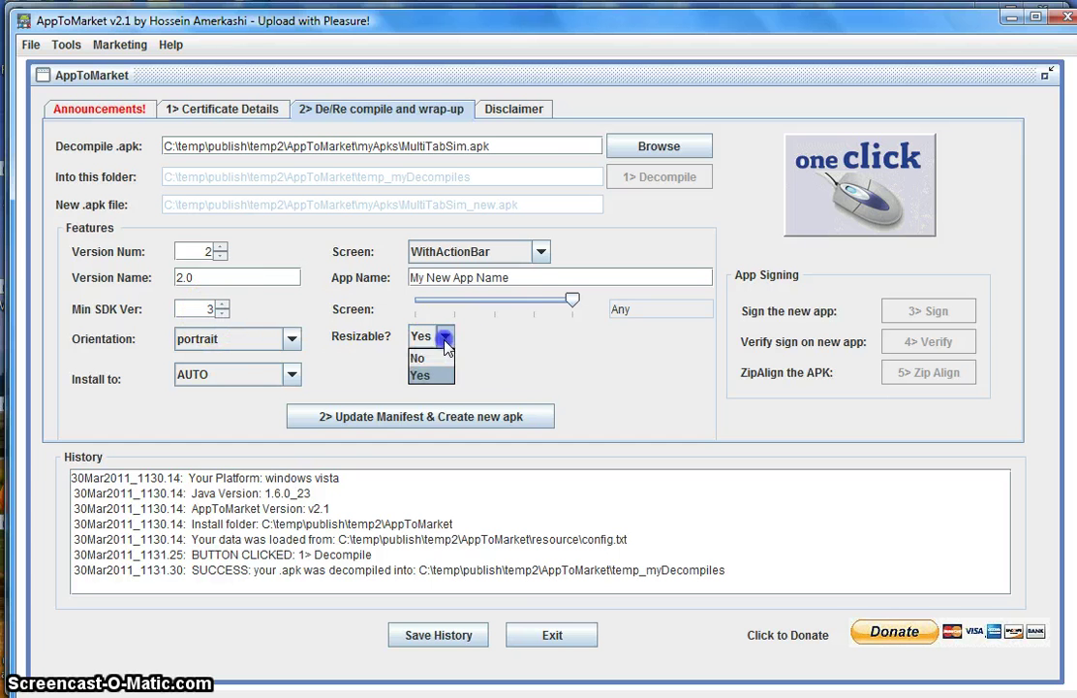
click(435, 359)
drag(572, 300, 455, 303)
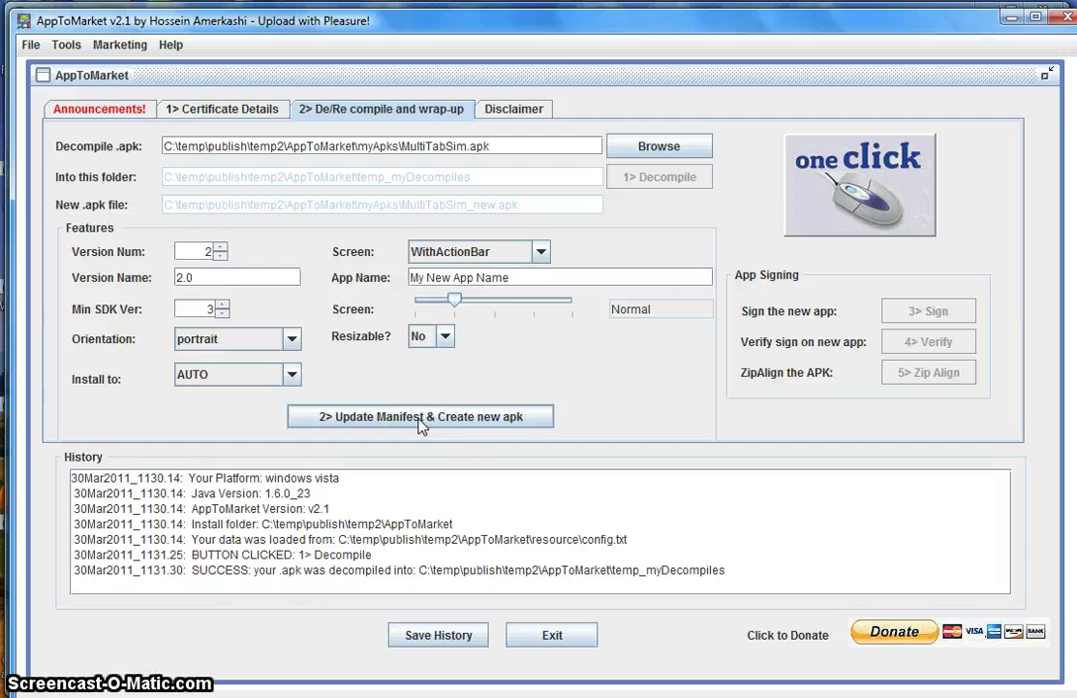
Update the manifest to build MultiTabSim_new.apk, then show the Certificate Details tab.
drag(384, 414, 482, 416)
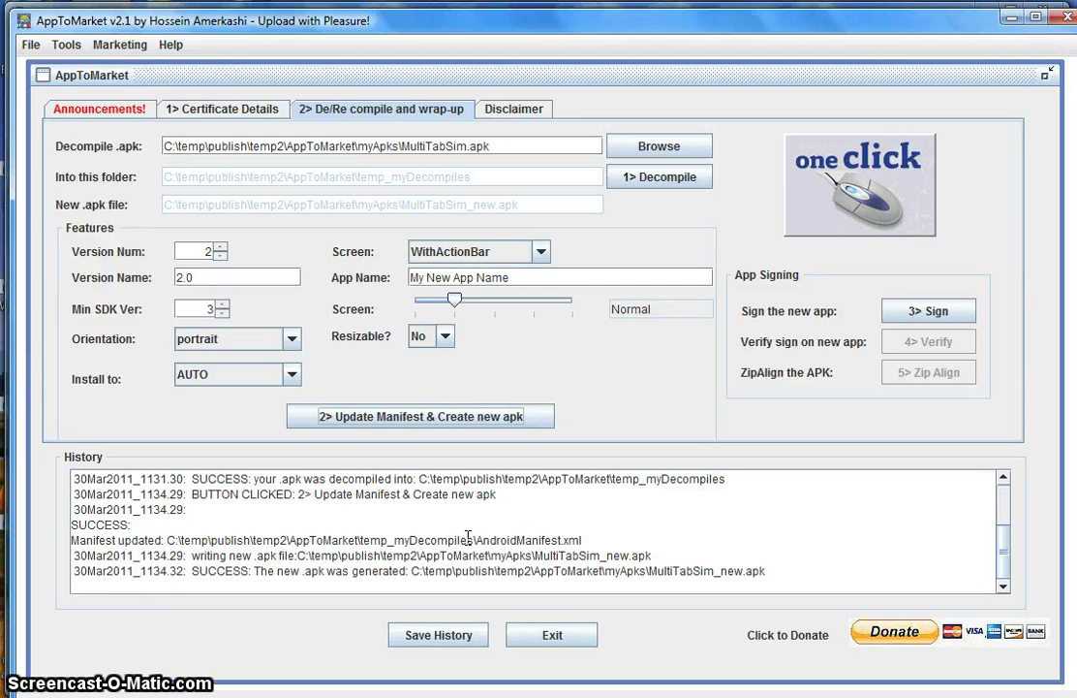
click(473, 571)
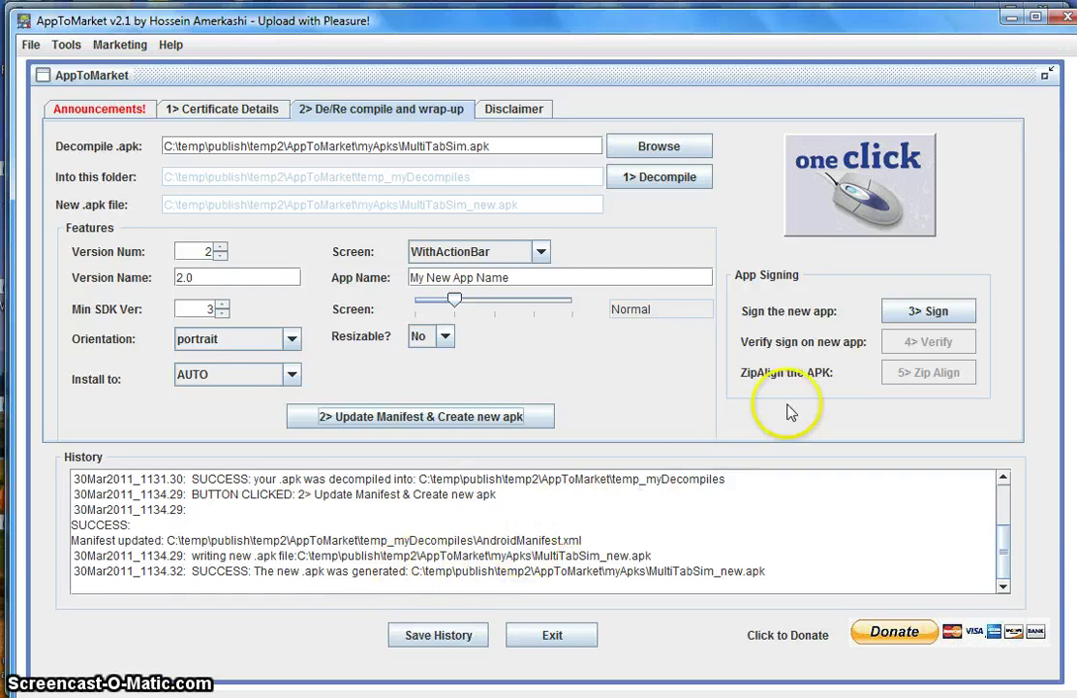
click(928, 311)
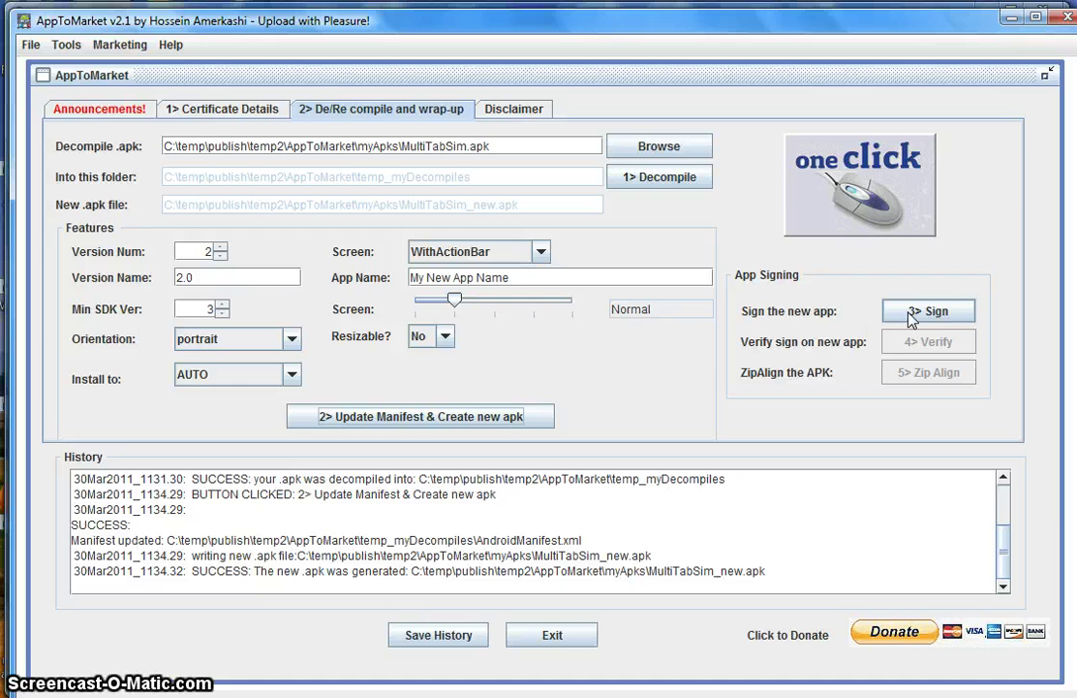
click(210, 109)
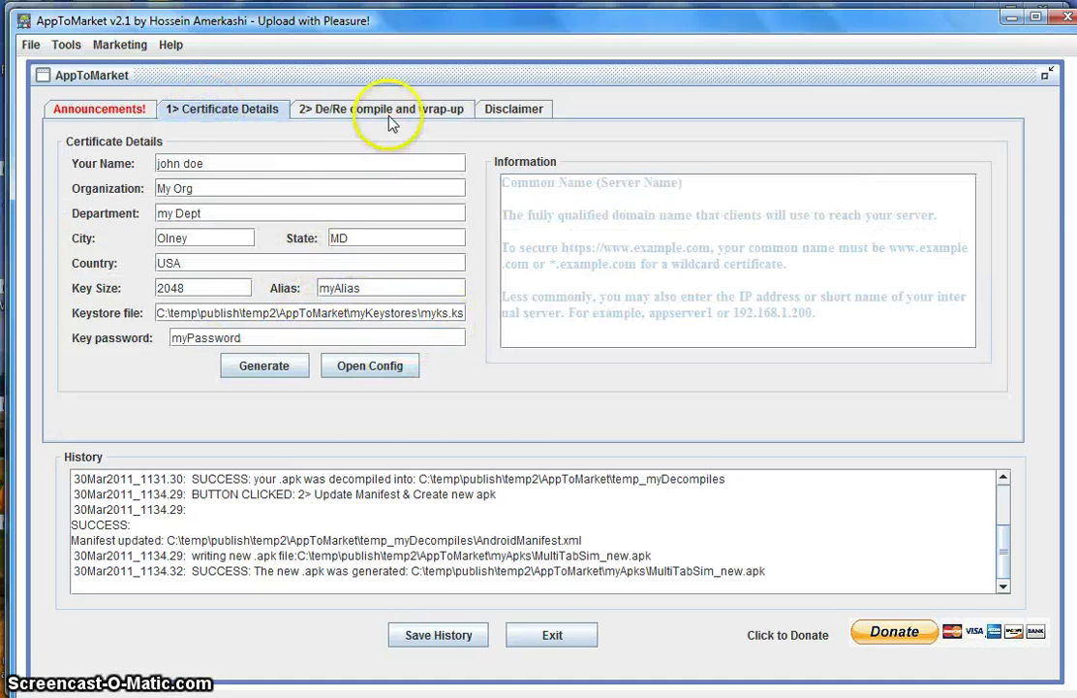
Sign MultiTabSim_new.apk with the keystore, verify its signature, and zip-align it.
click(339, 109)
click(916, 313)
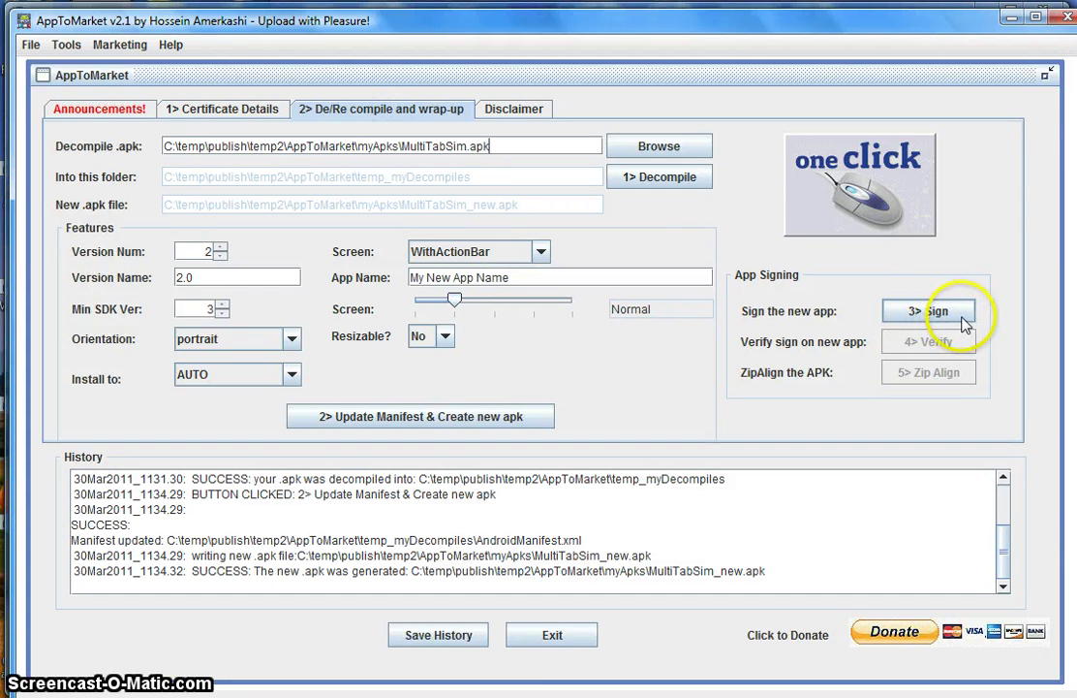
click(952, 316)
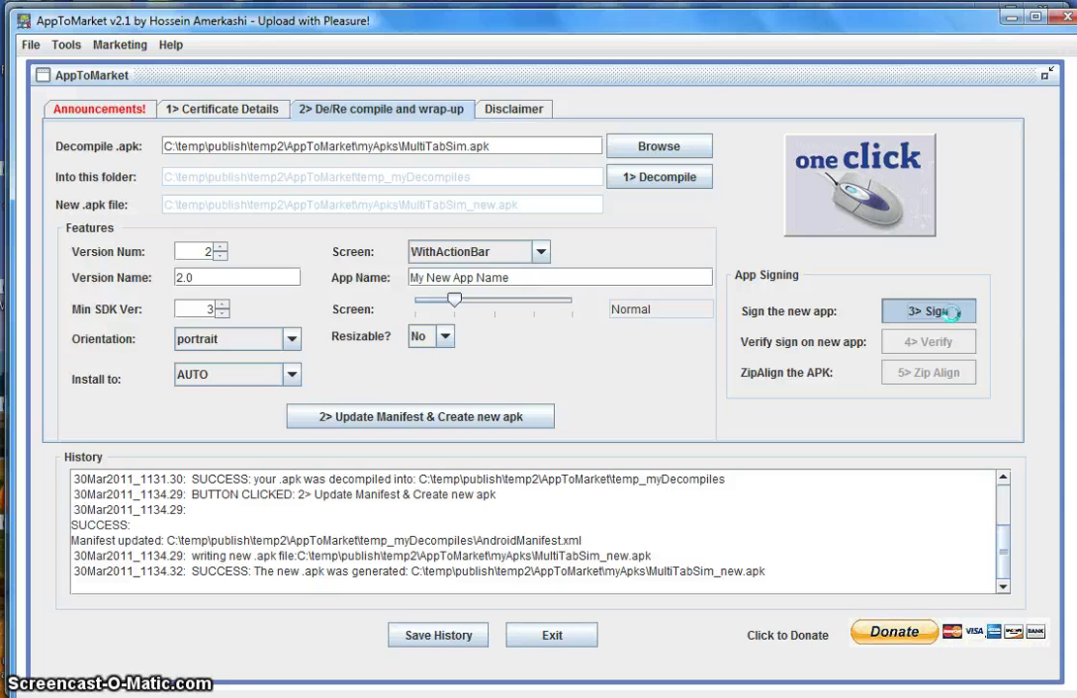
click(916, 311)
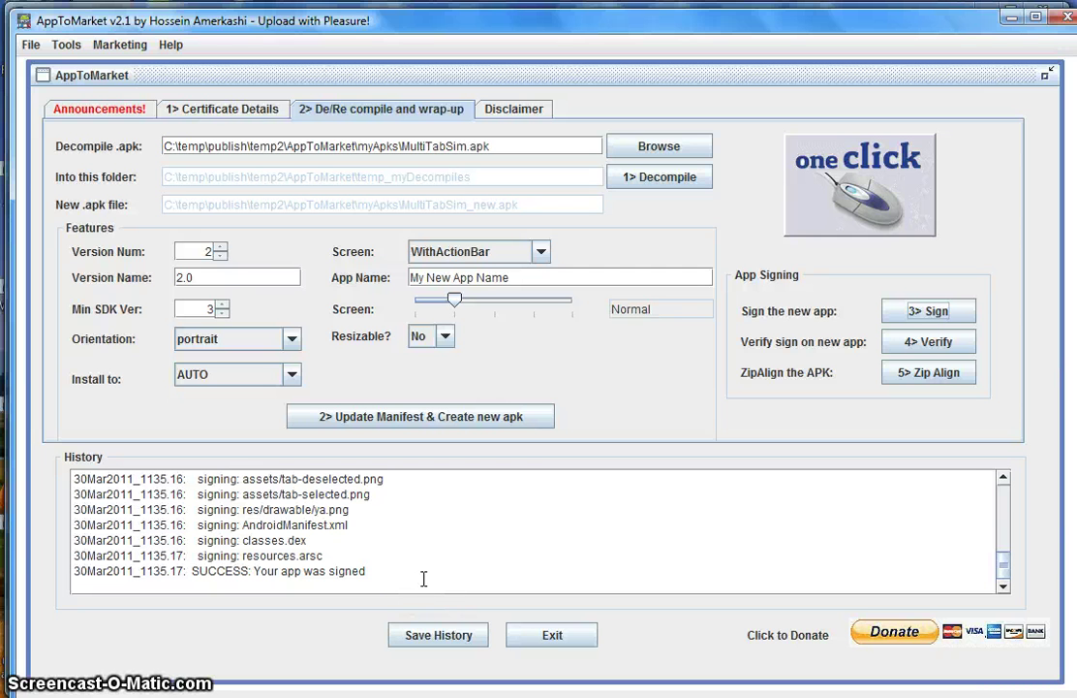
click(942, 345)
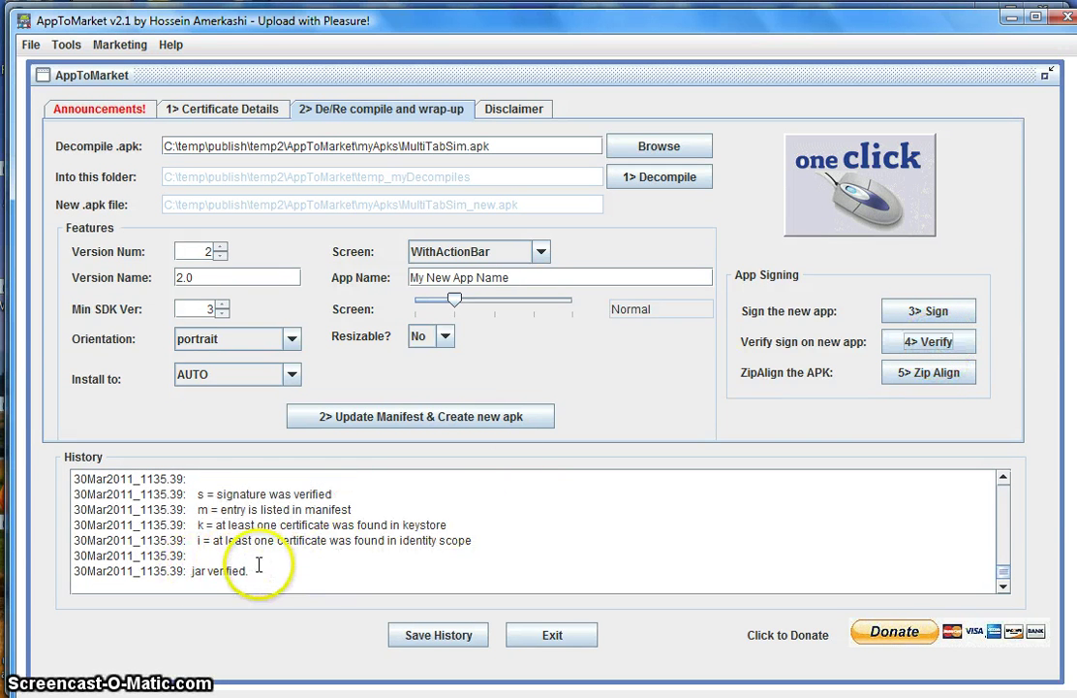
click(933, 376)
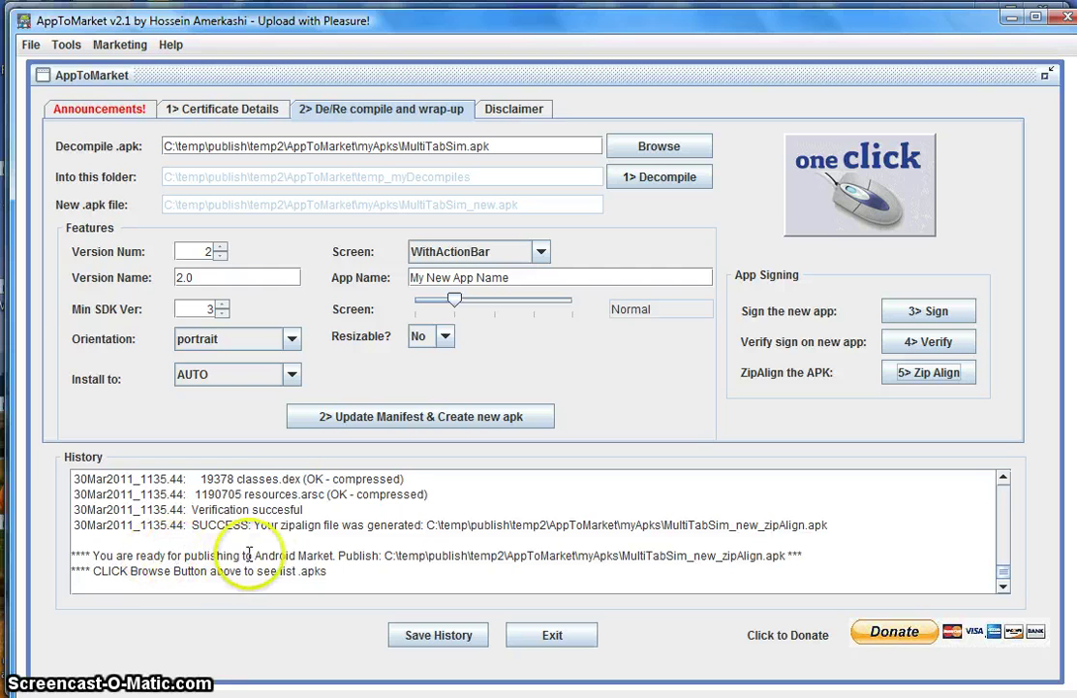
Select the MultiTabSim_new_zipAlign.apk publish path in History and show Certificate Details.
drag(385, 556, 786, 557)
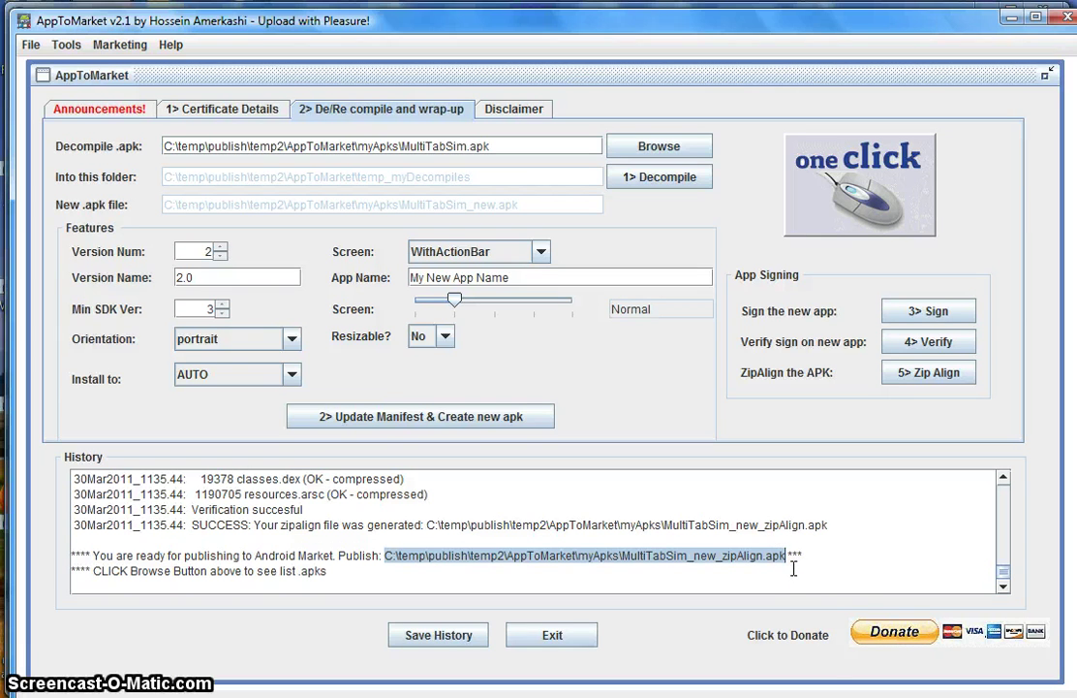
mouse_move(792, 696)
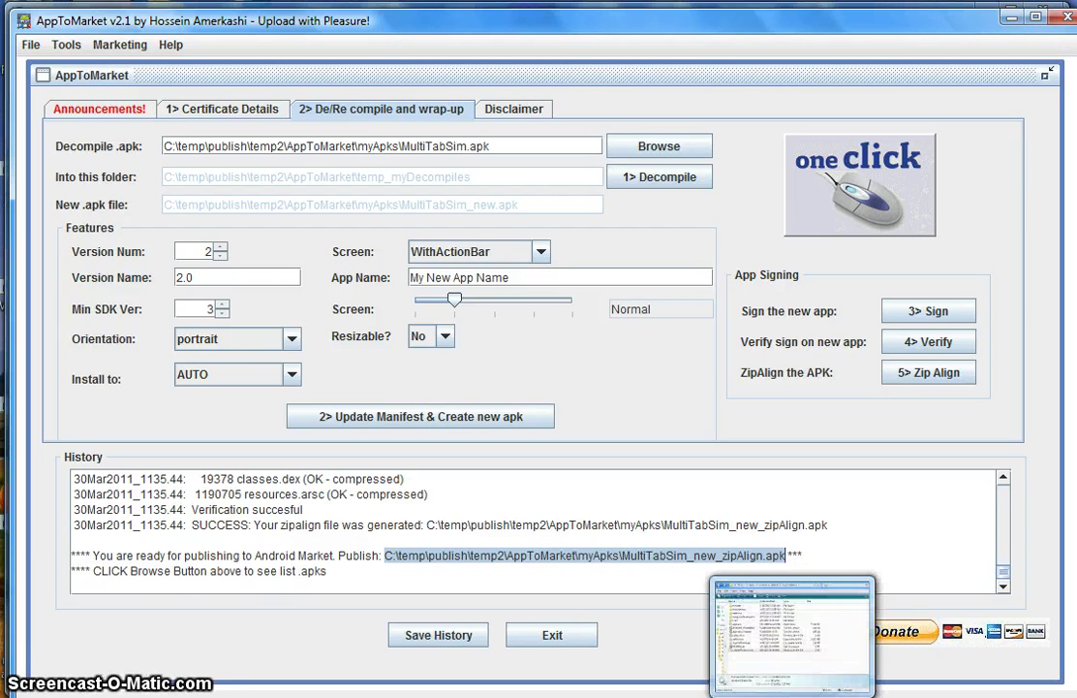
click(206, 109)
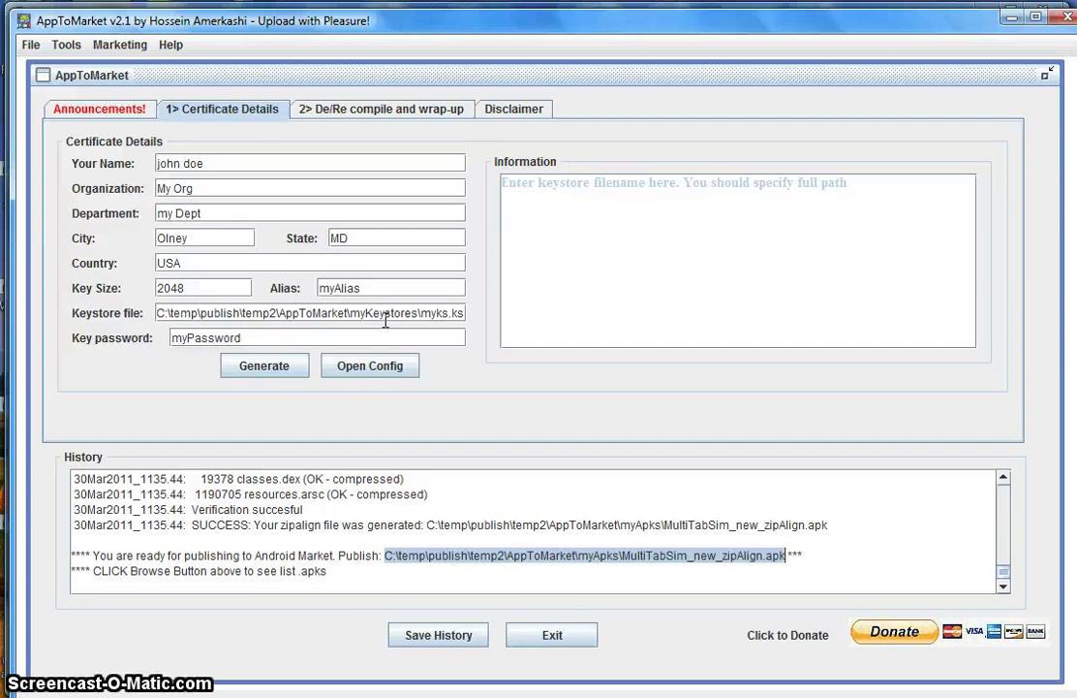
Review the Keystore file path and File menu's Save Config, then return to De/Re compile and wrap-up.
click(451, 314)
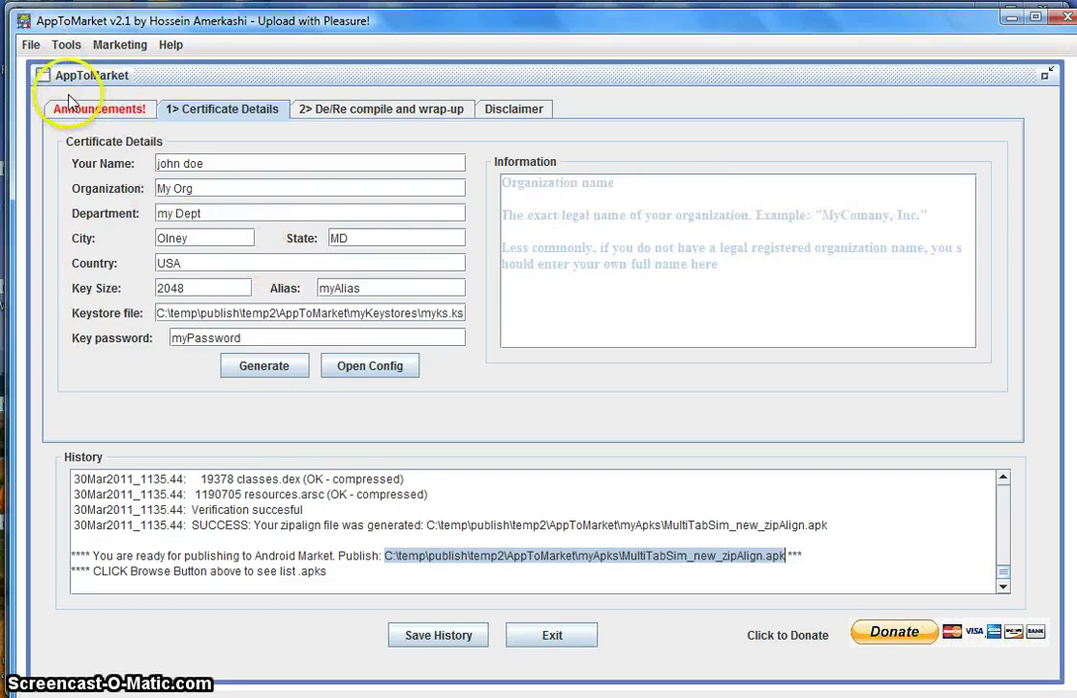
click(29, 44)
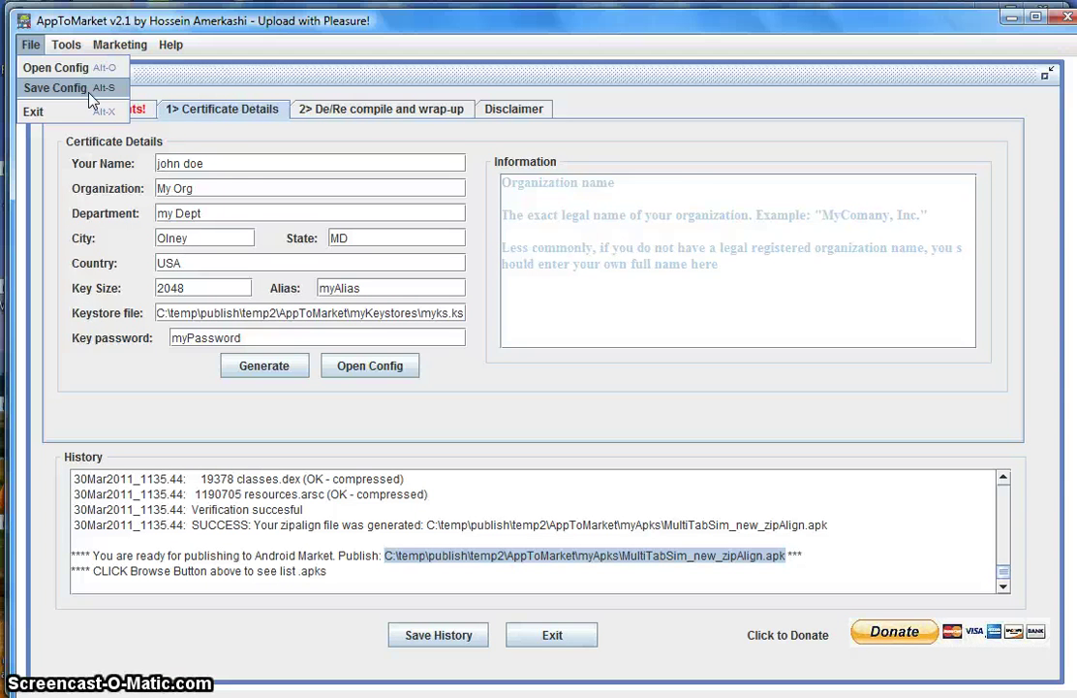
click(308, 107)
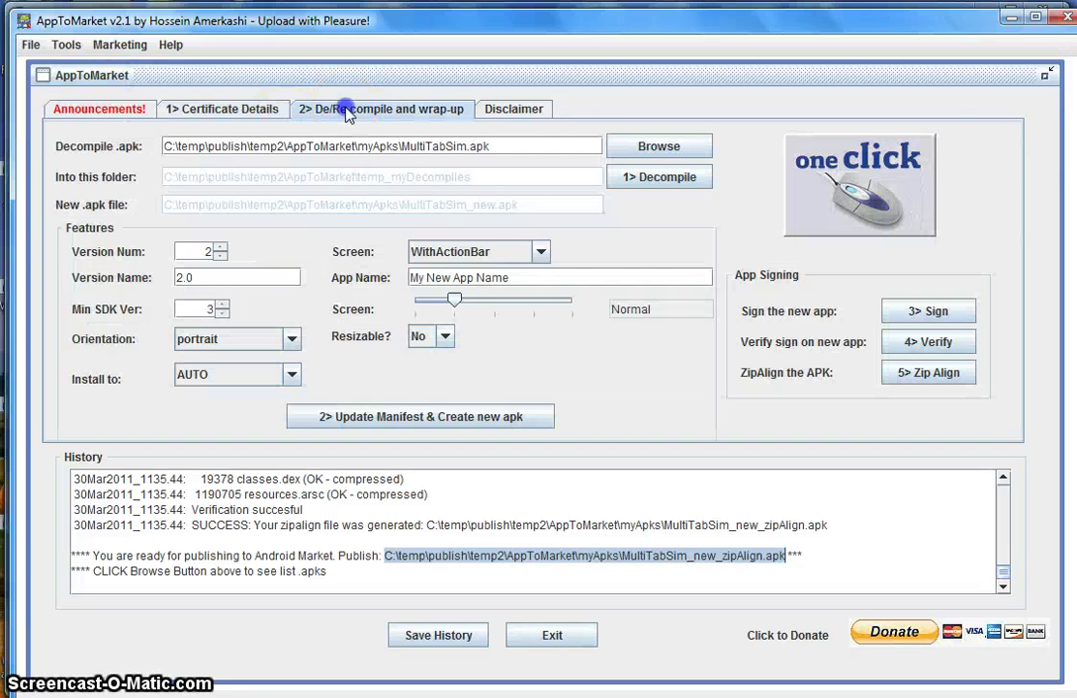
Select the Decompile .apk path, then switch to Explorer at C:\temp\publish\temp2\AppToMarket.
triple_click(544, 150)
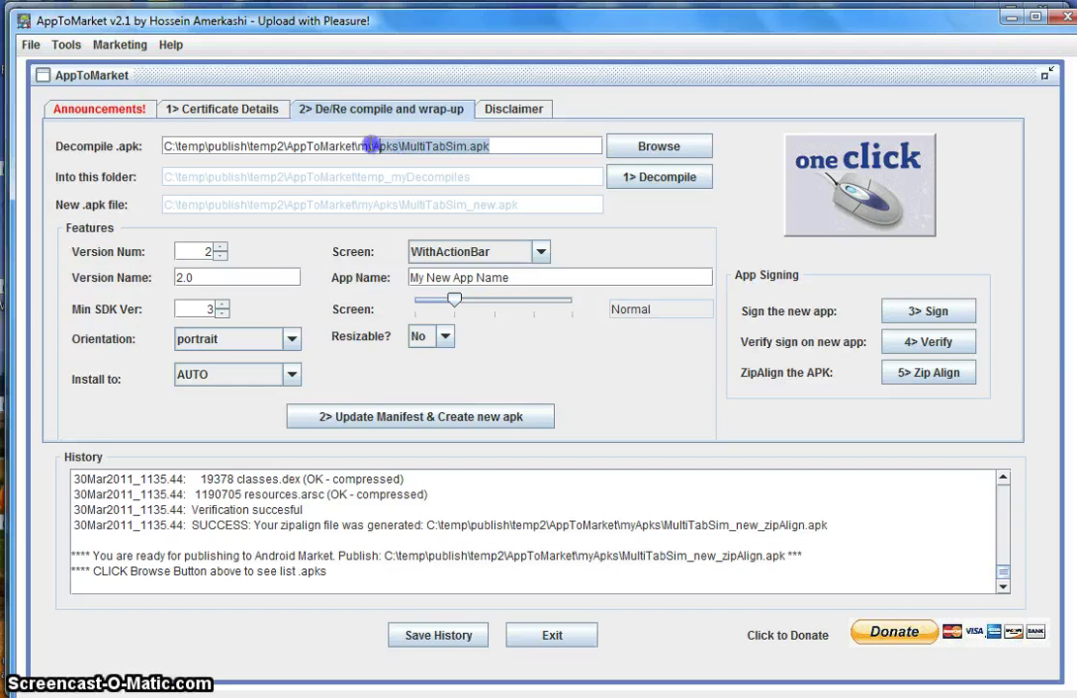
click(509, 142)
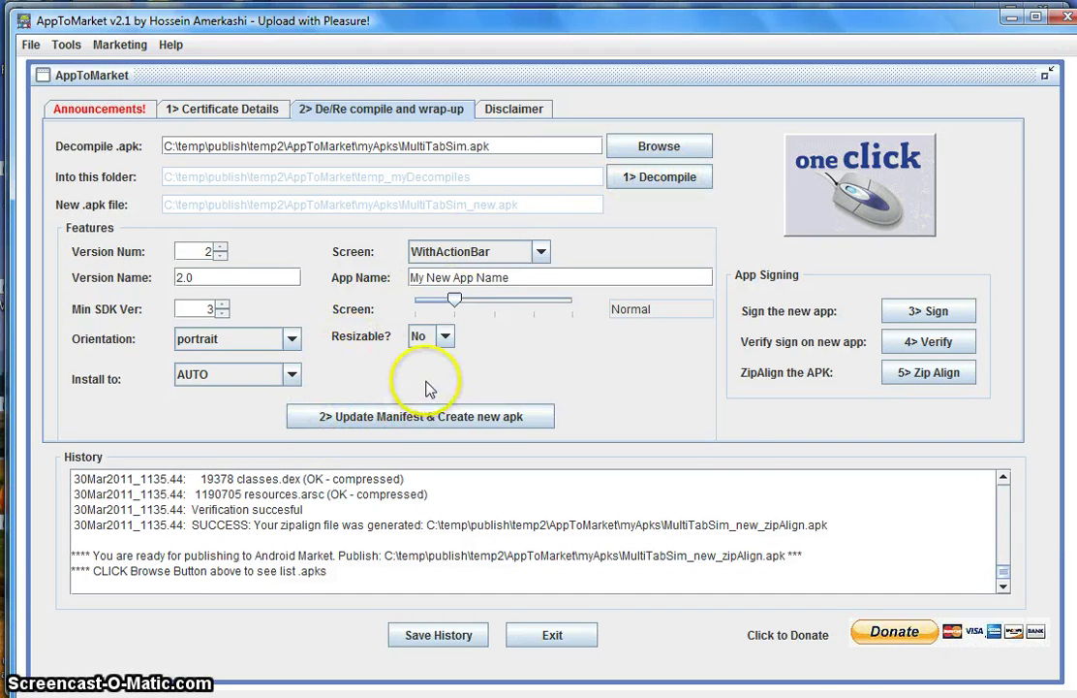
key(alt+Tab)
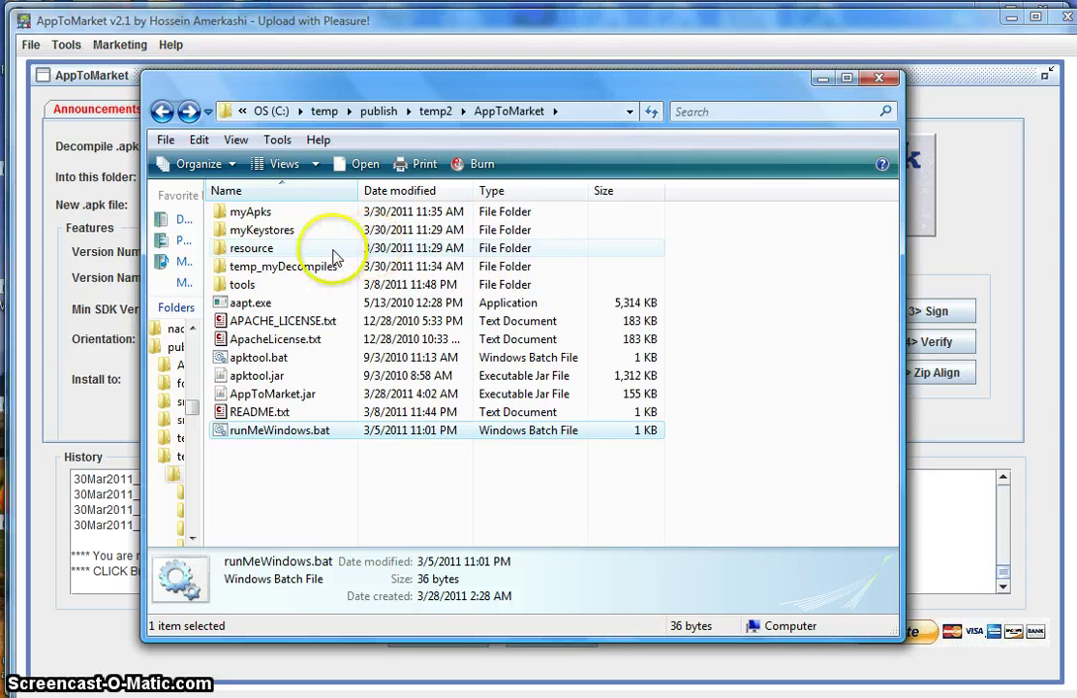
In myApks, widen the Name column, check MultiTabSim.apk and MultiTabSim_new_zipAlign.apk, and minimize Explorer.
double_click(254, 215)
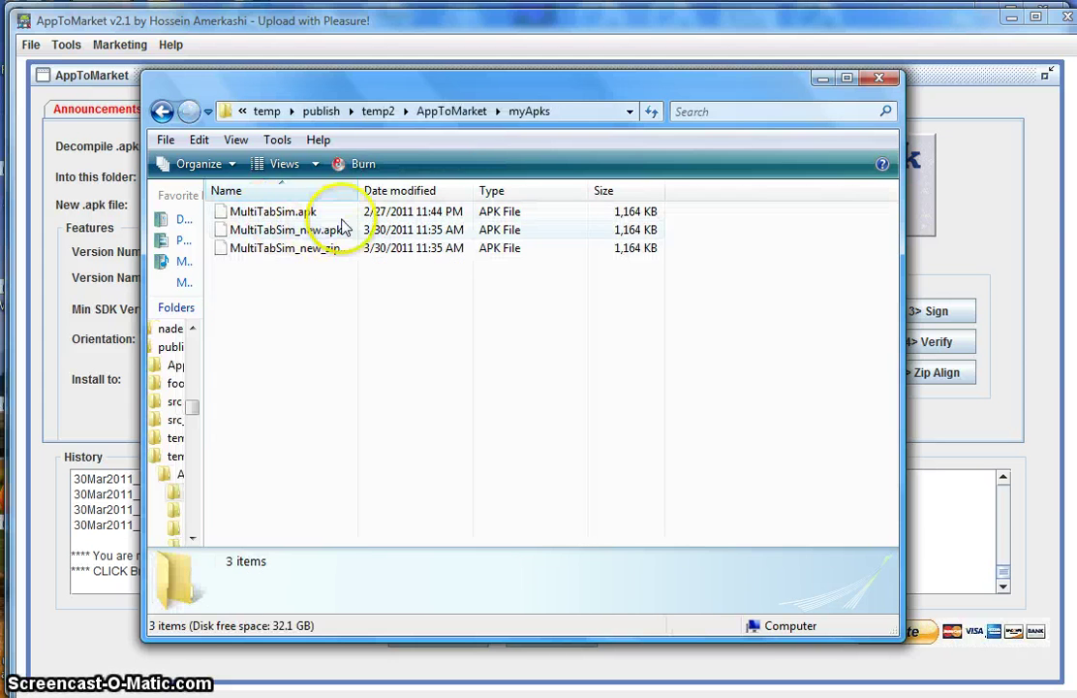
drag(357, 191, 449, 193)
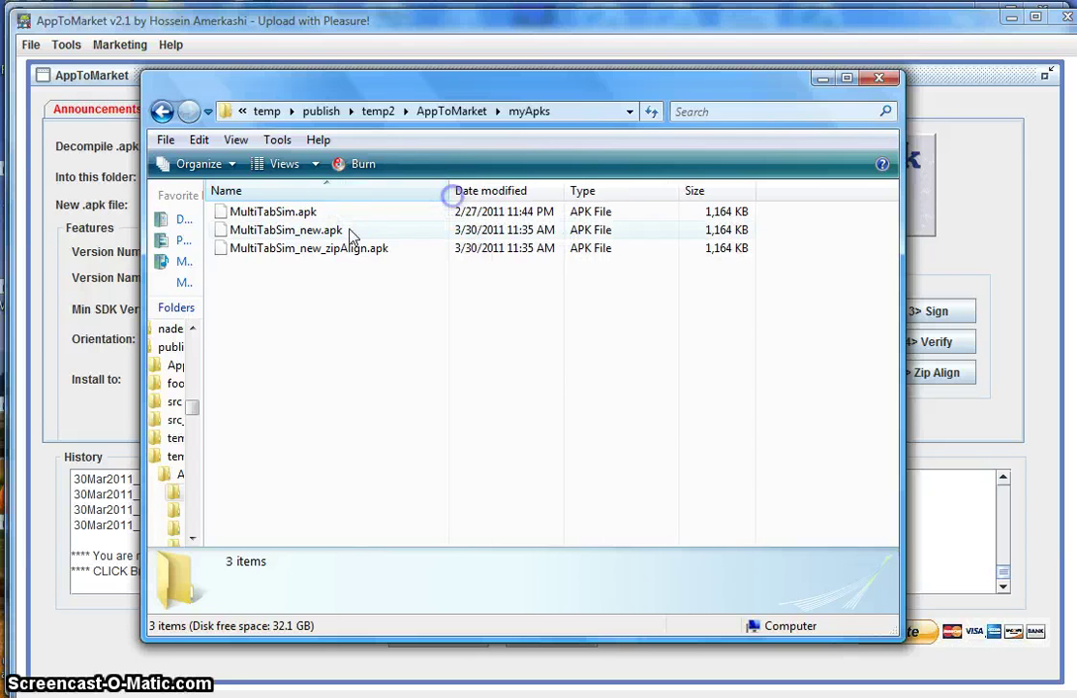
click(315, 212)
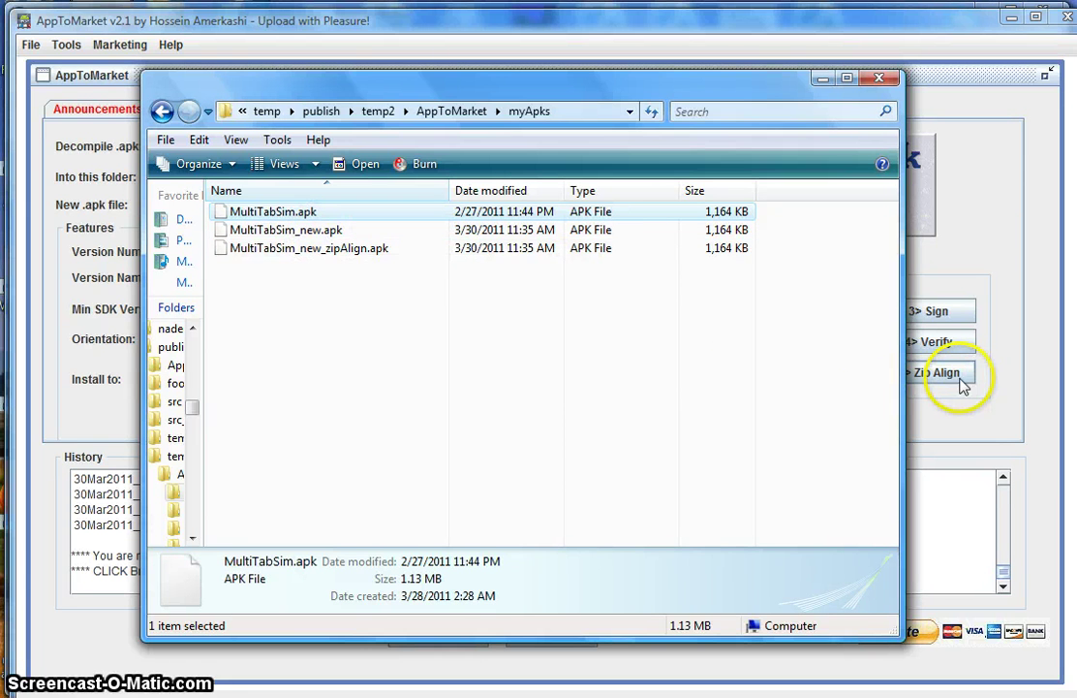
click(359, 254)
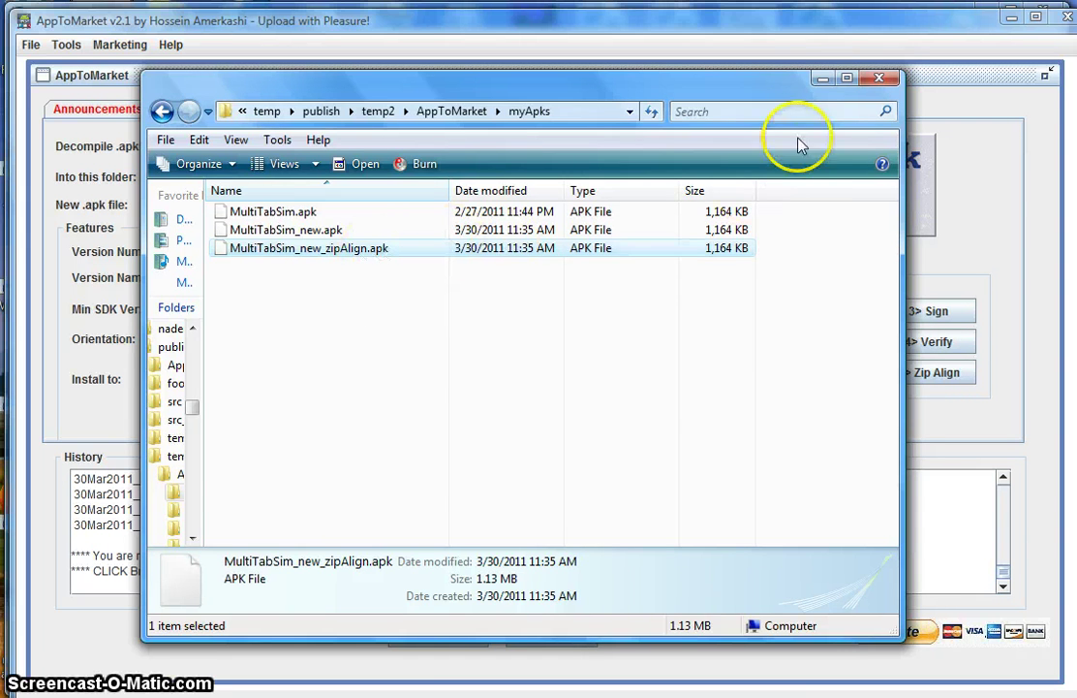
click(822, 79)
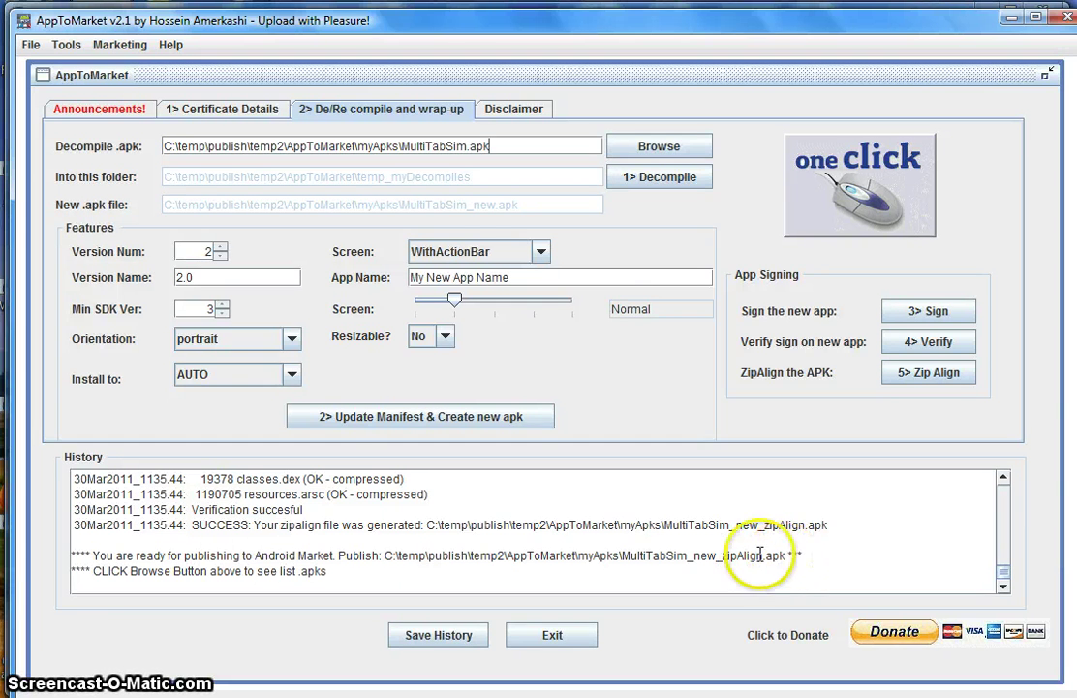
Bring Firefox forward on the Developer Console's Upload an Application page.
click(753, 694)
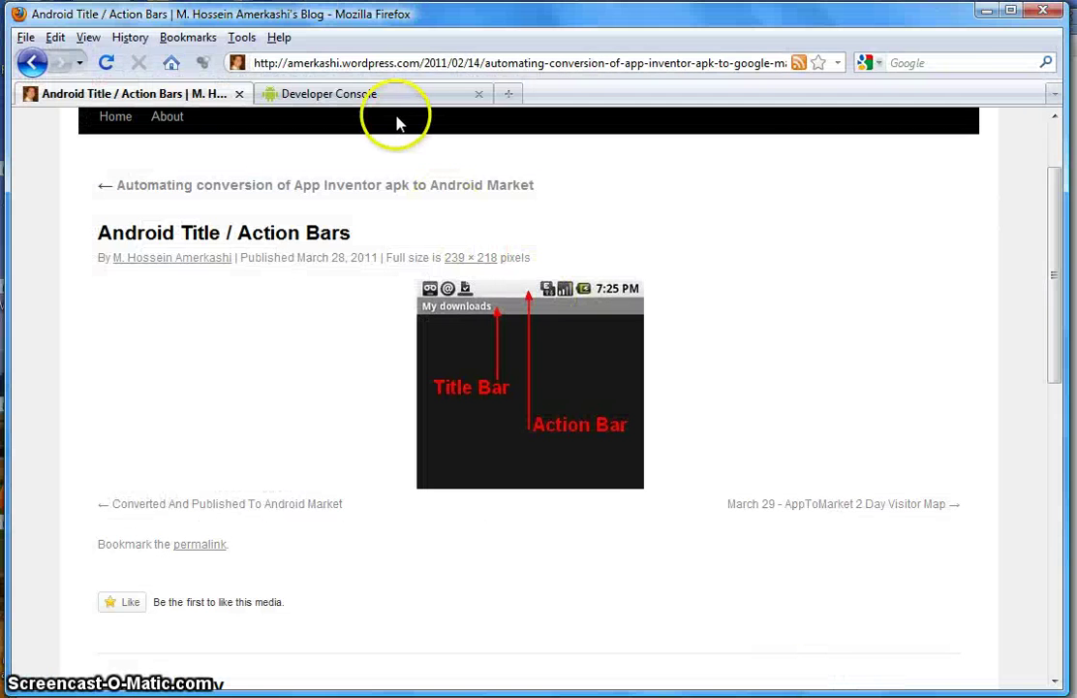
click(383, 97)
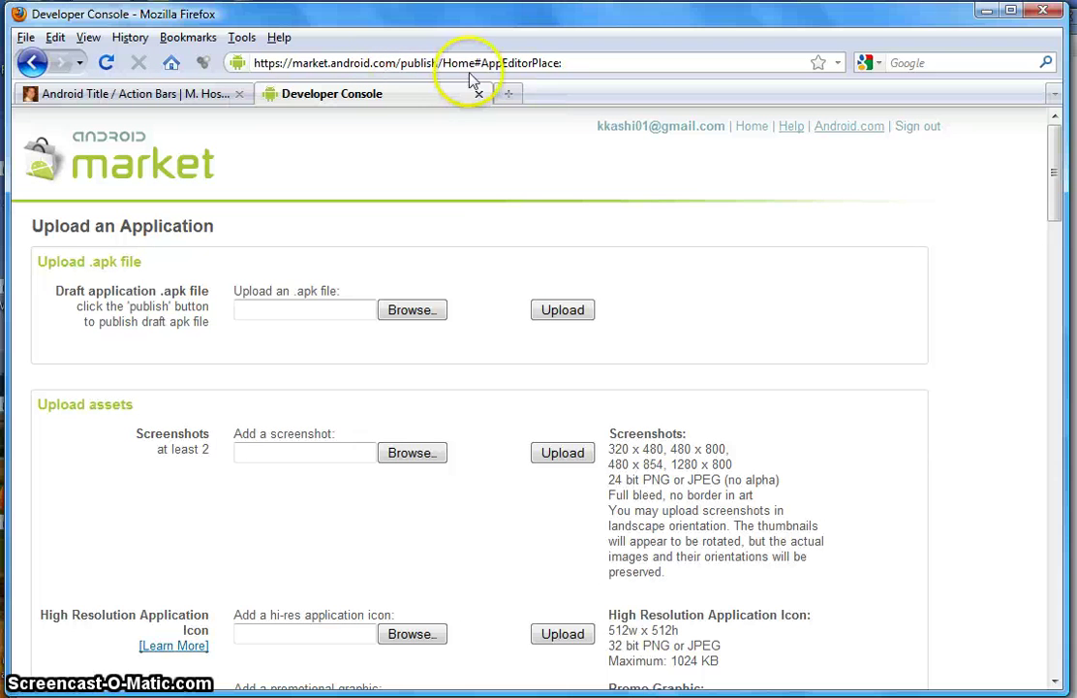
Upload the original MultiTabSim.apk, see it rejected for missing versionCode/versionName, then pick MultiTabSim_new_zipAlign.apk instead.
click(334, 308)
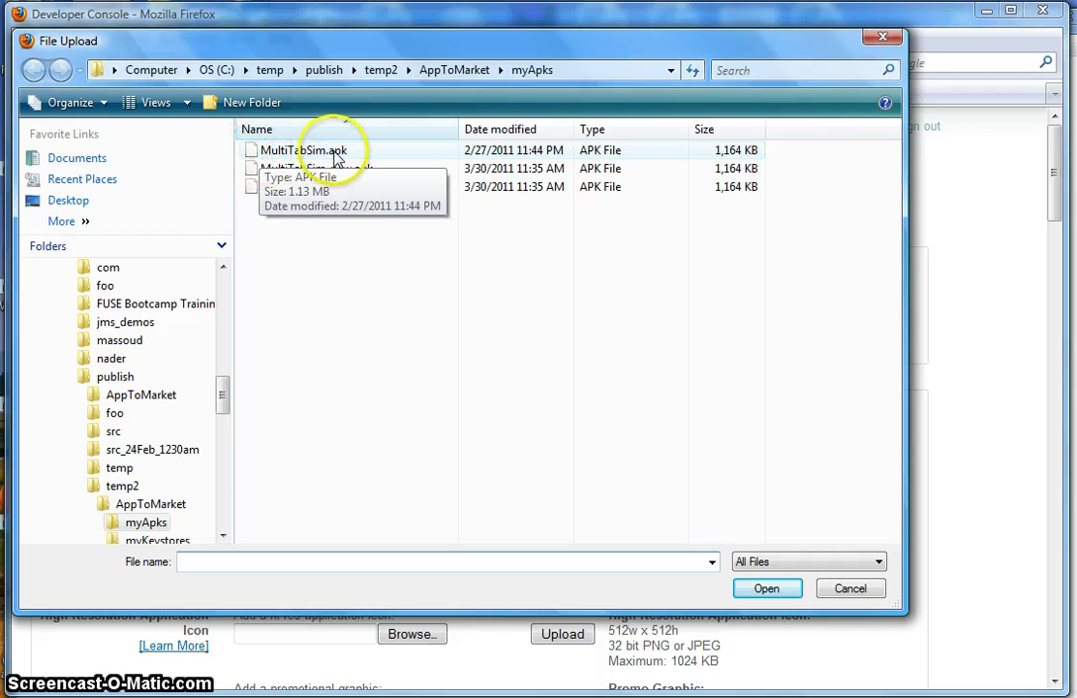
click(296, 151)
double_click(250, 152)
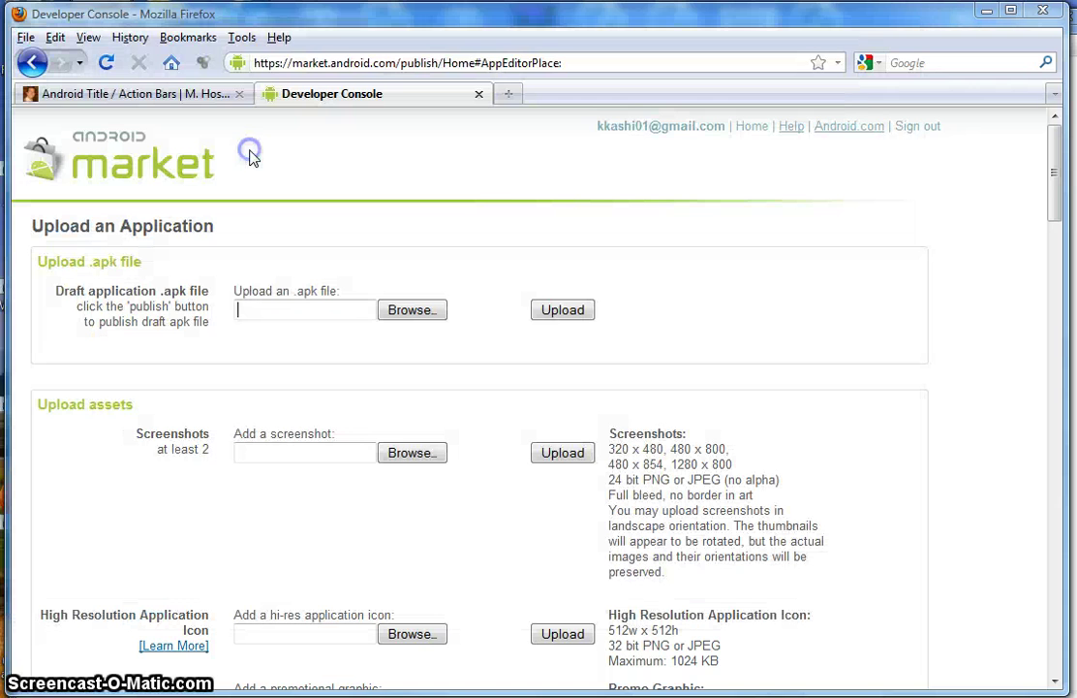
click(563, 312)
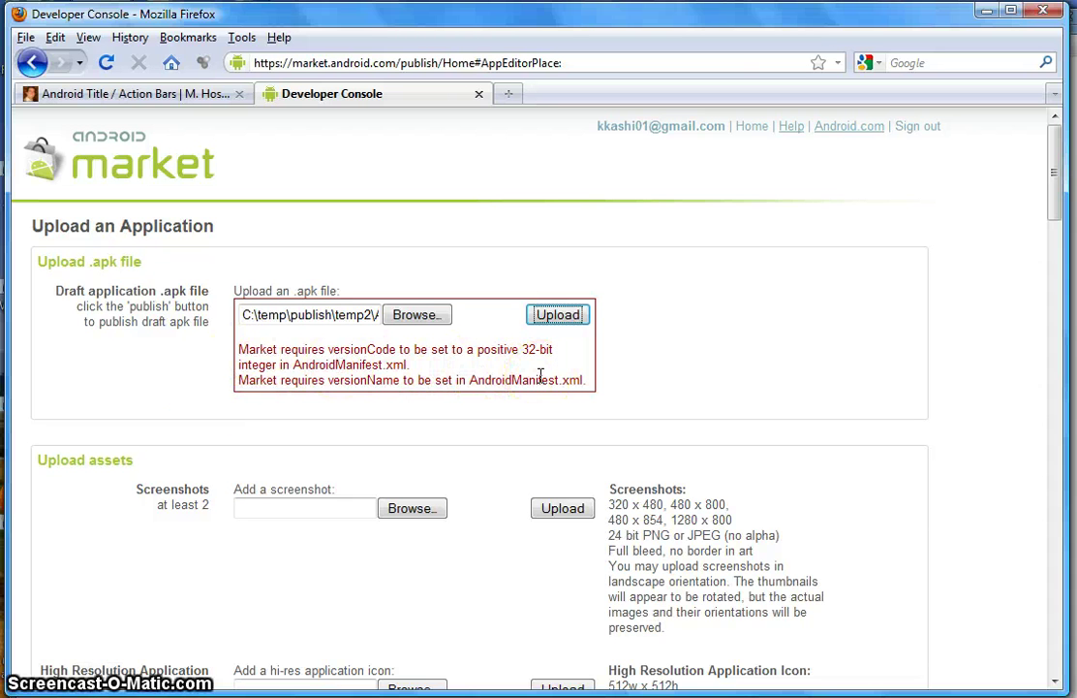
click(416, 315)
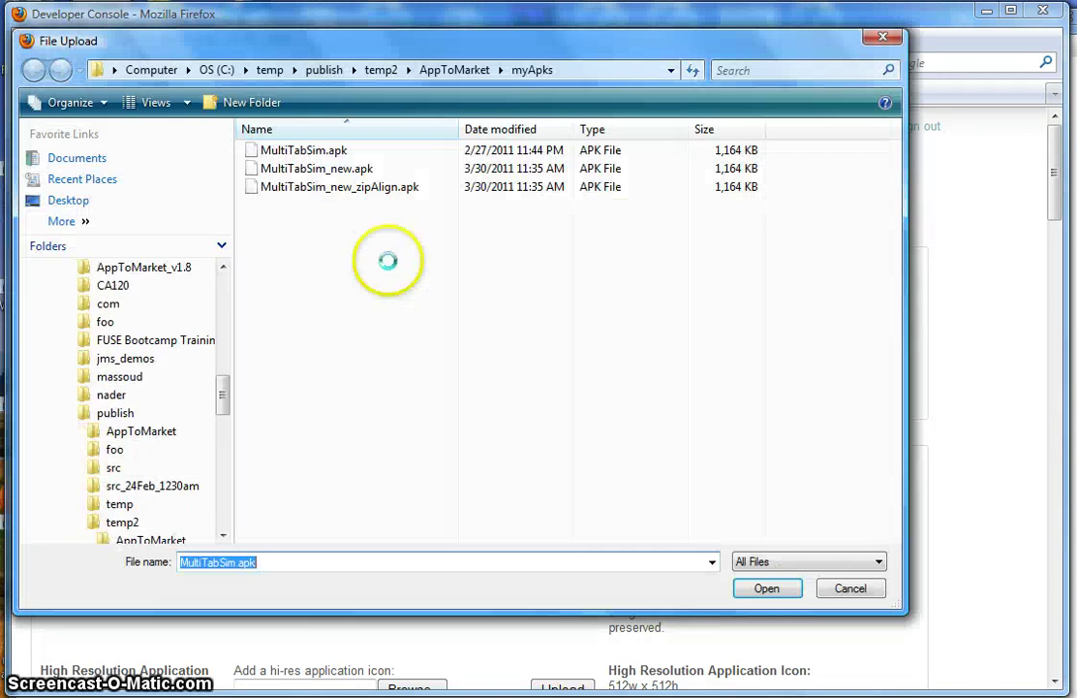
double_click(366, 189)
Upload the zipaligned apk as draft 'My New App Name' version 2.0, review it, and return to the blog tab.
click(570, 316)
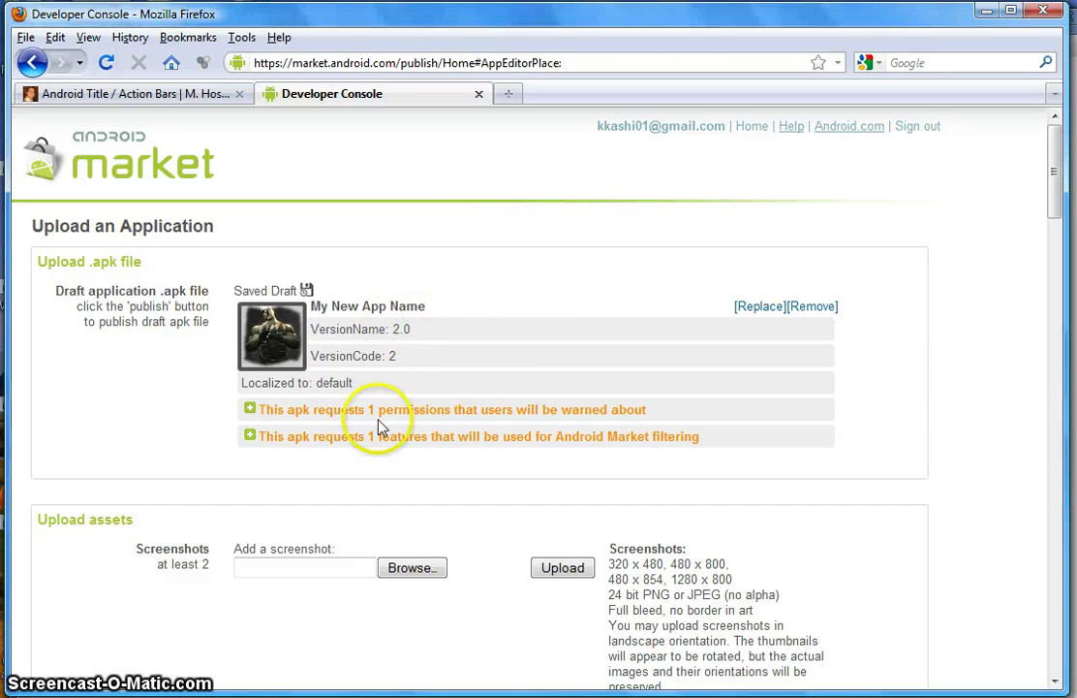
click(313, 307)
drag(313, 307, 433, 305)
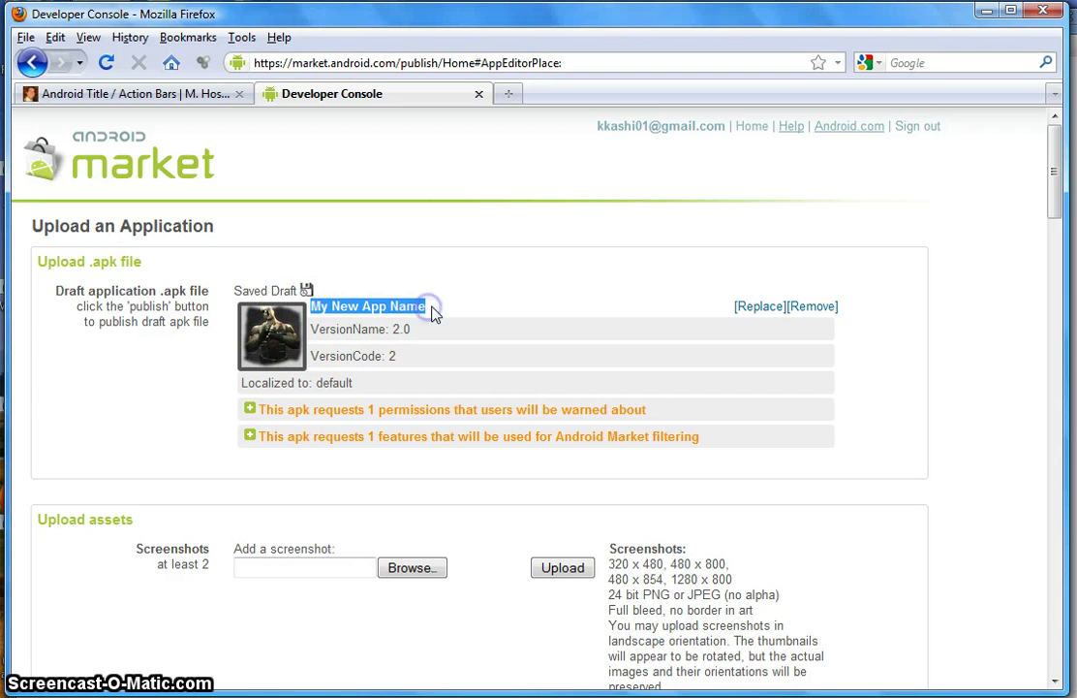
click(433, 308)
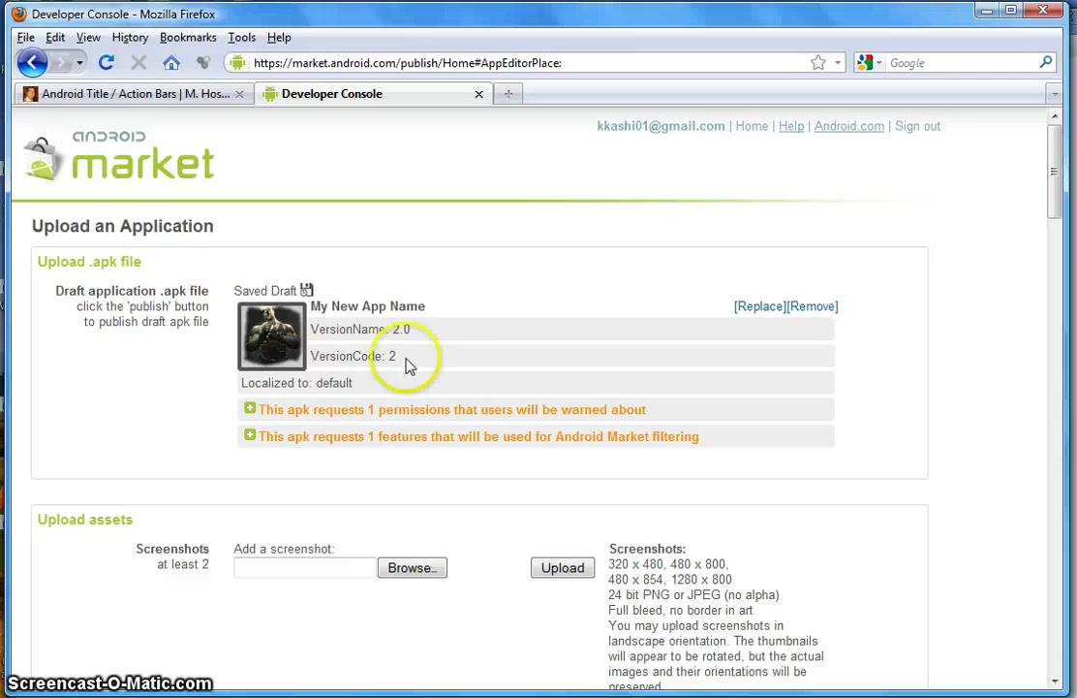
scroll(465, 382, down, 2)
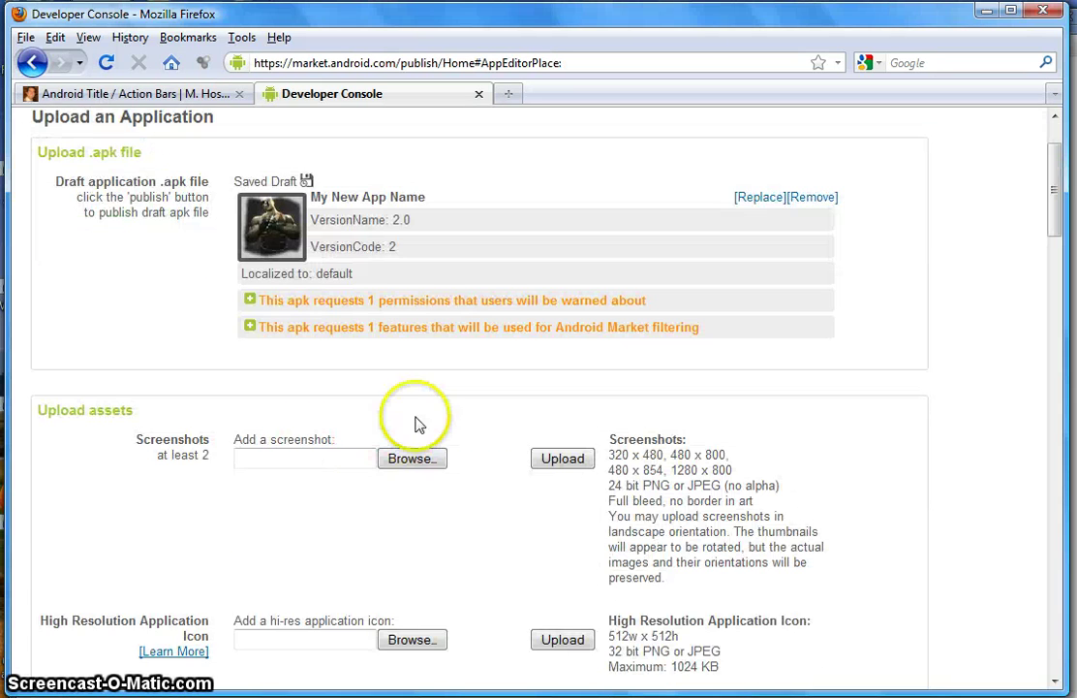
scroll(464, 401, up, 2)
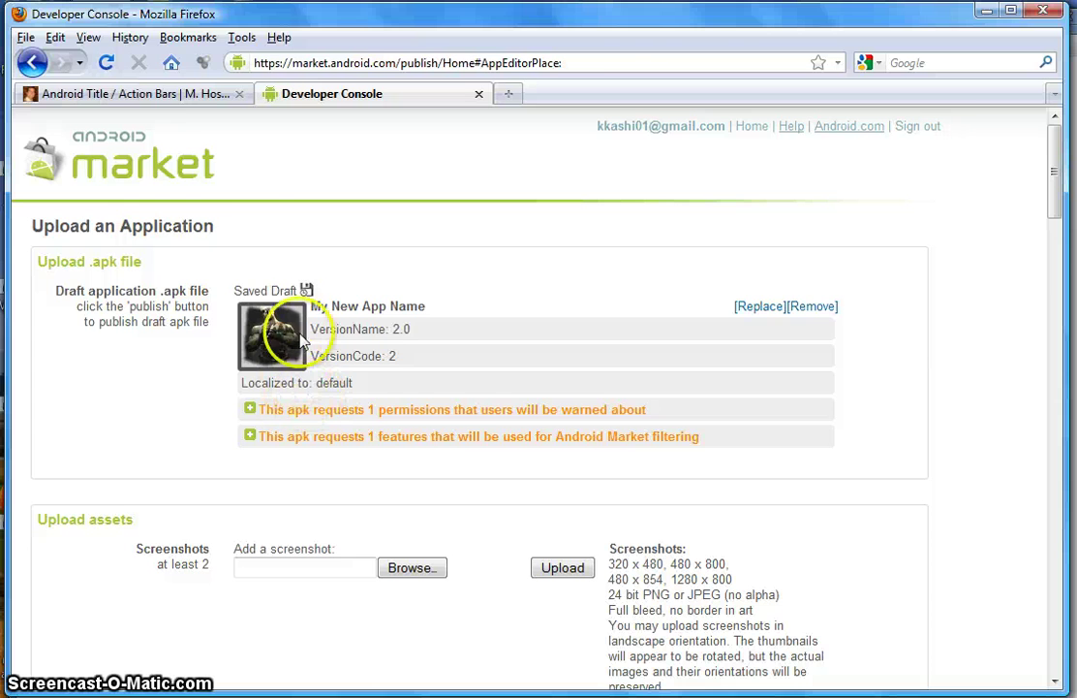
click(167, 95)
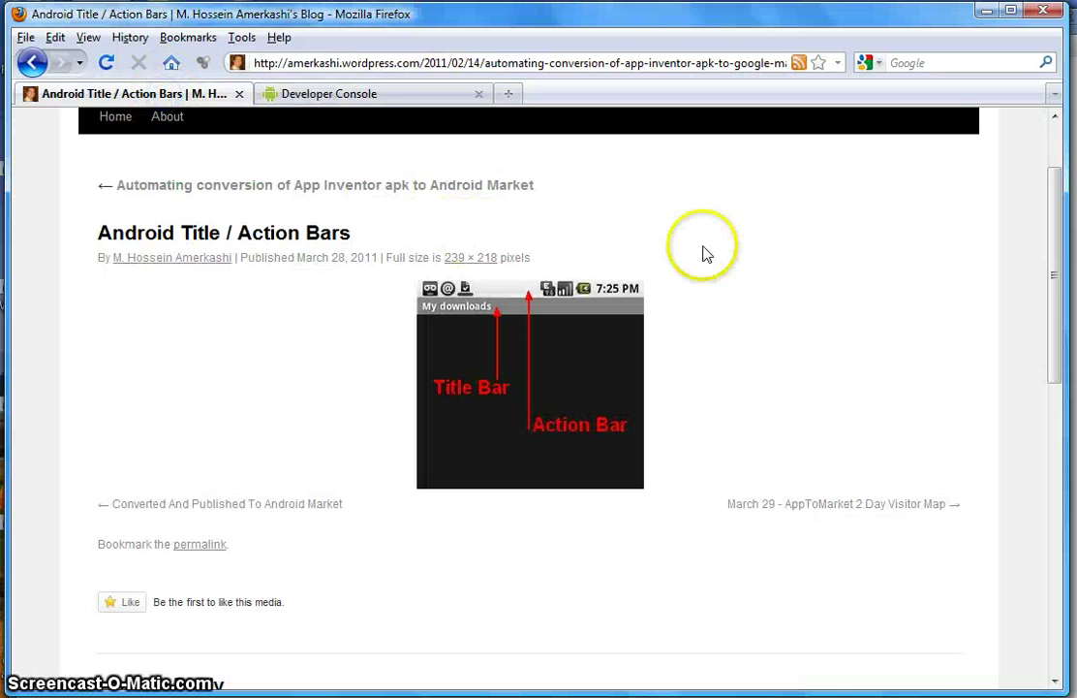
Go back to the blog home page and scroll to the AppToMarket v2.1 release notes and feedback link.
click(31, 62)
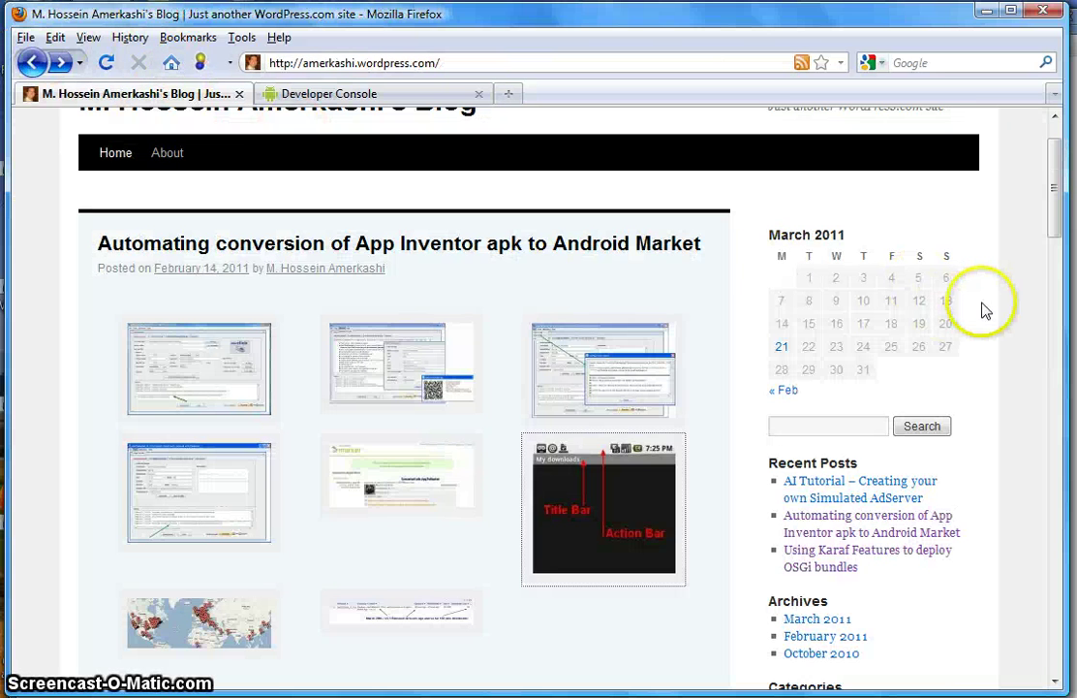
scroll(1051, 219, up, 2)
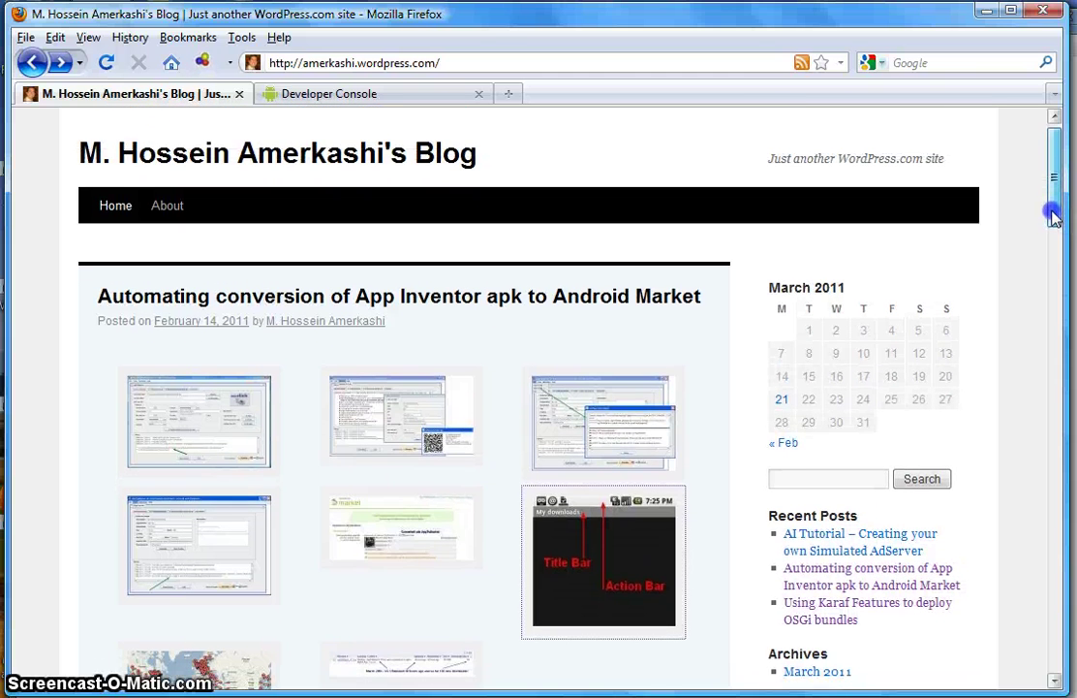
scroll(1054, 225, down, 1)
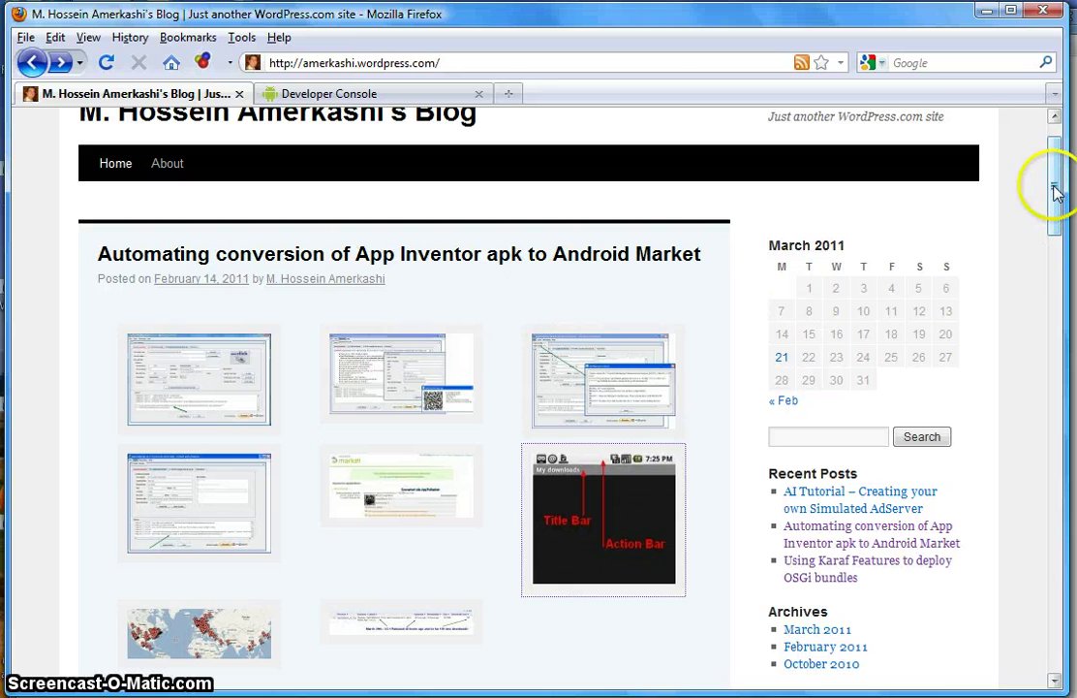
drag(1056, 191, 1061, 260)
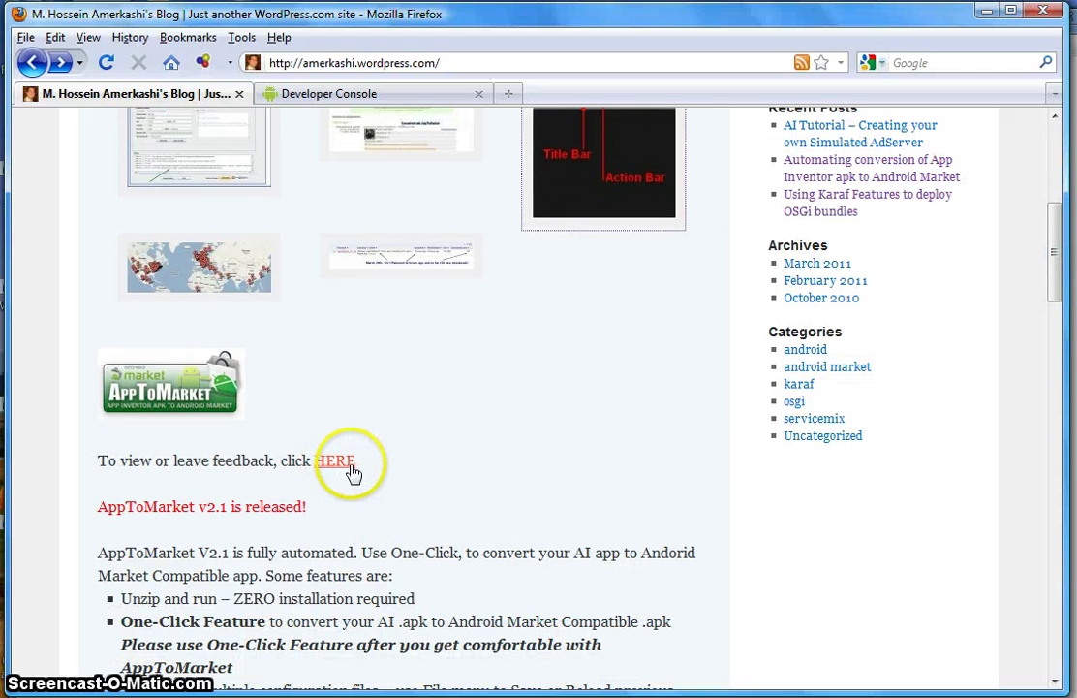